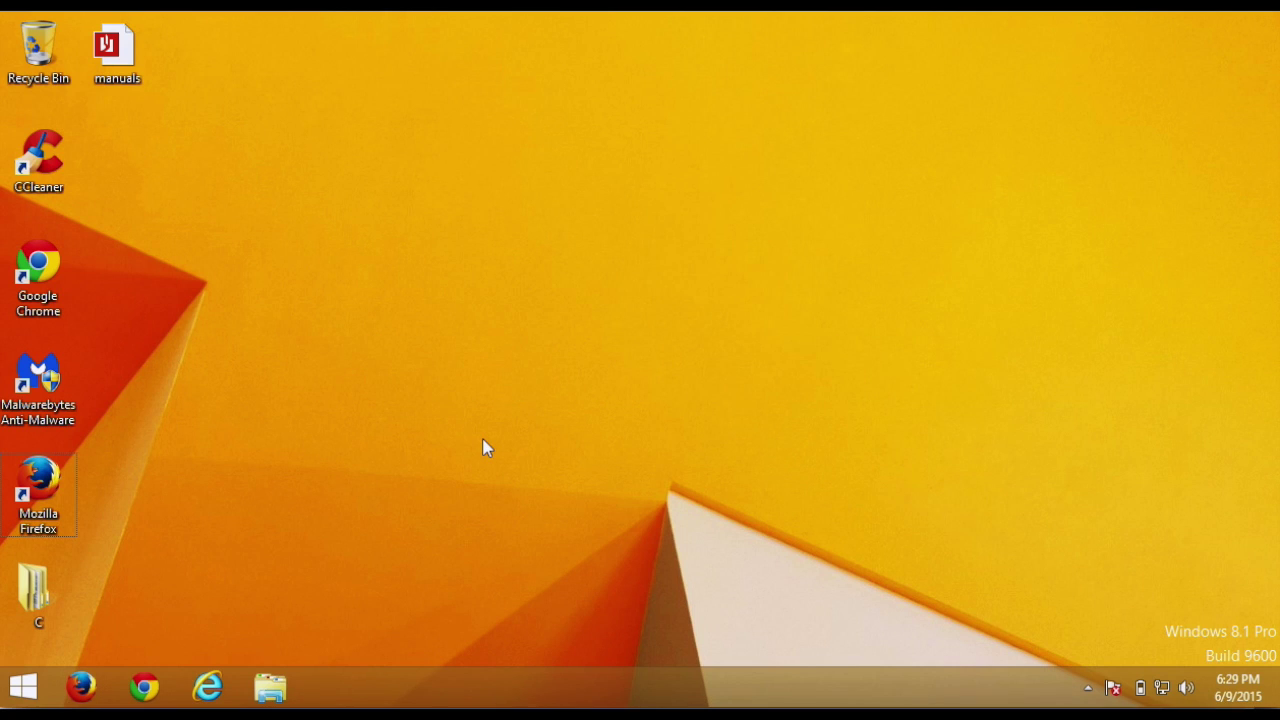
# Step: Find Notepad in Start search and run it as administrator, approving the UAC prompt
pyautogui.click(24, 686)
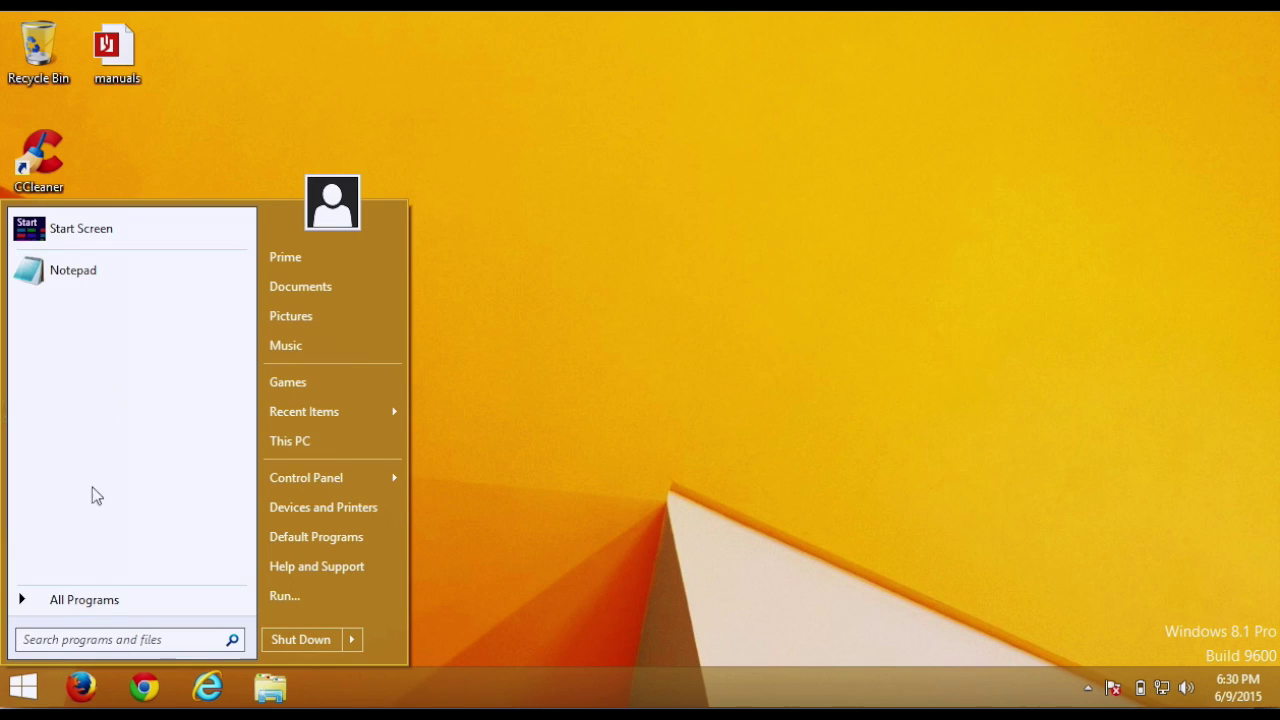
pyautogui.click(70, 638)
pyautogui.write('no')
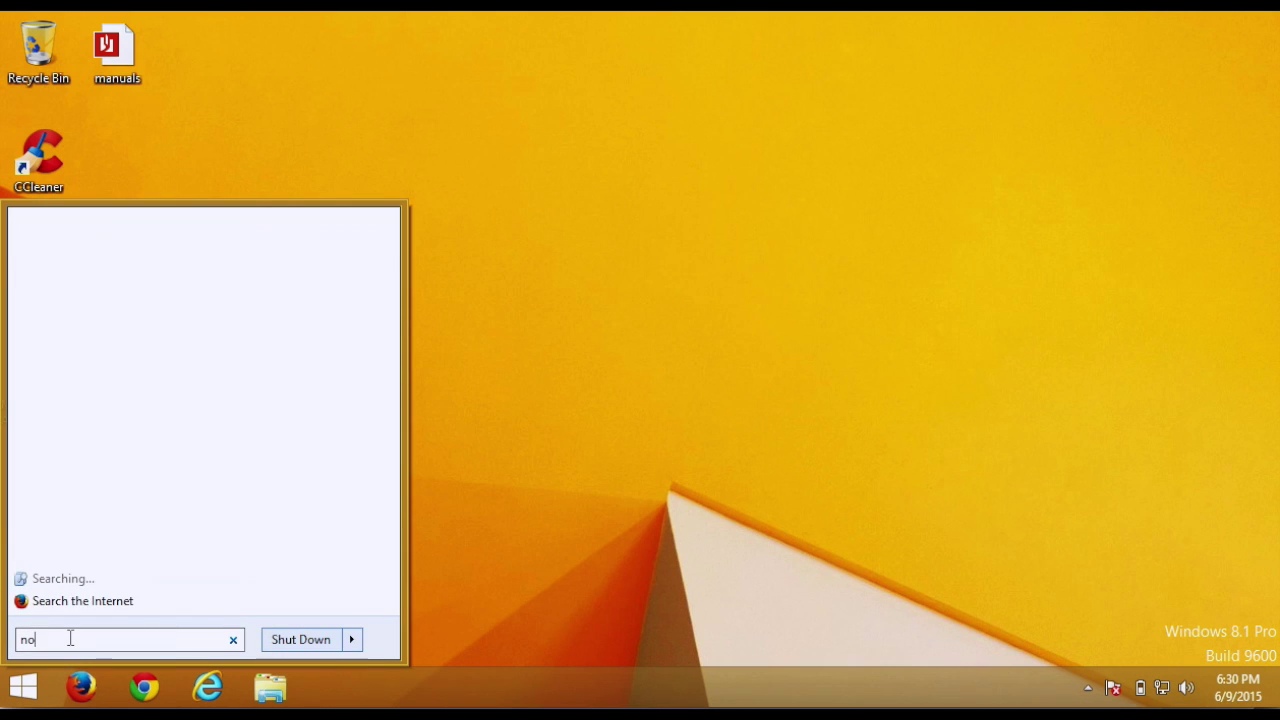
pyautogui.write('tepad')
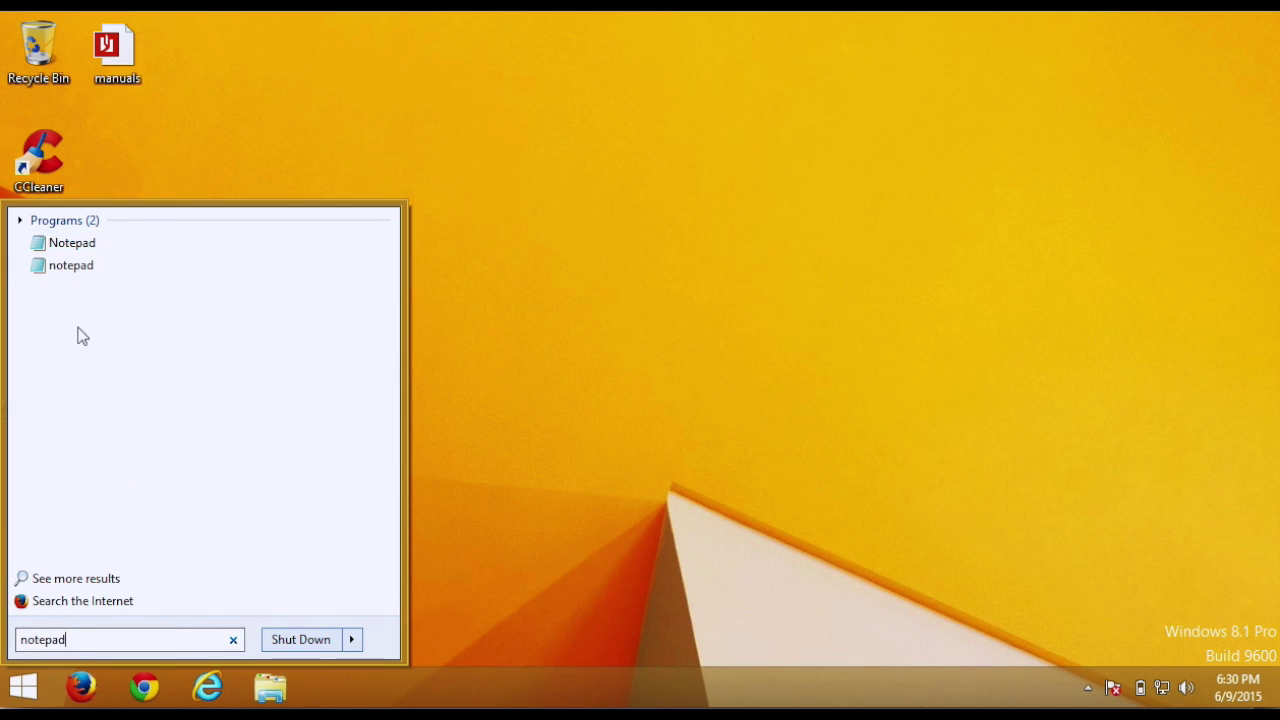
pyautogui.rightClick(75, 253)
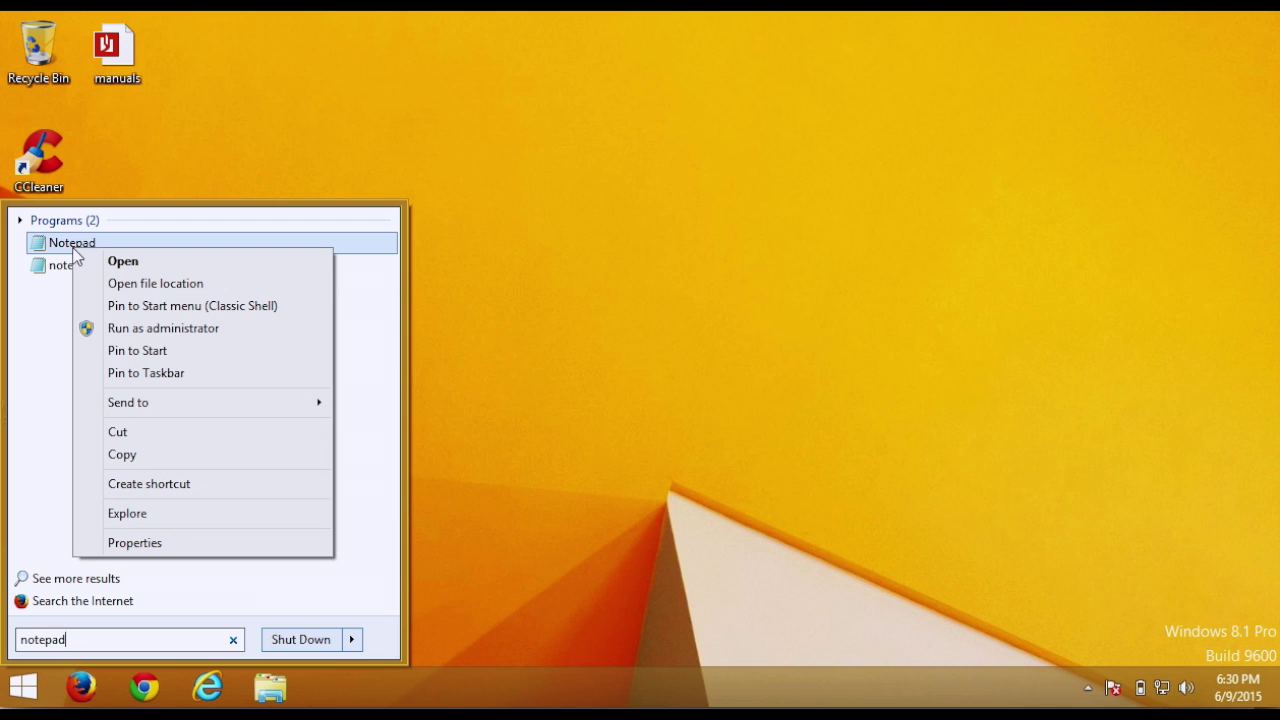
pyautogui.click(116, 330)
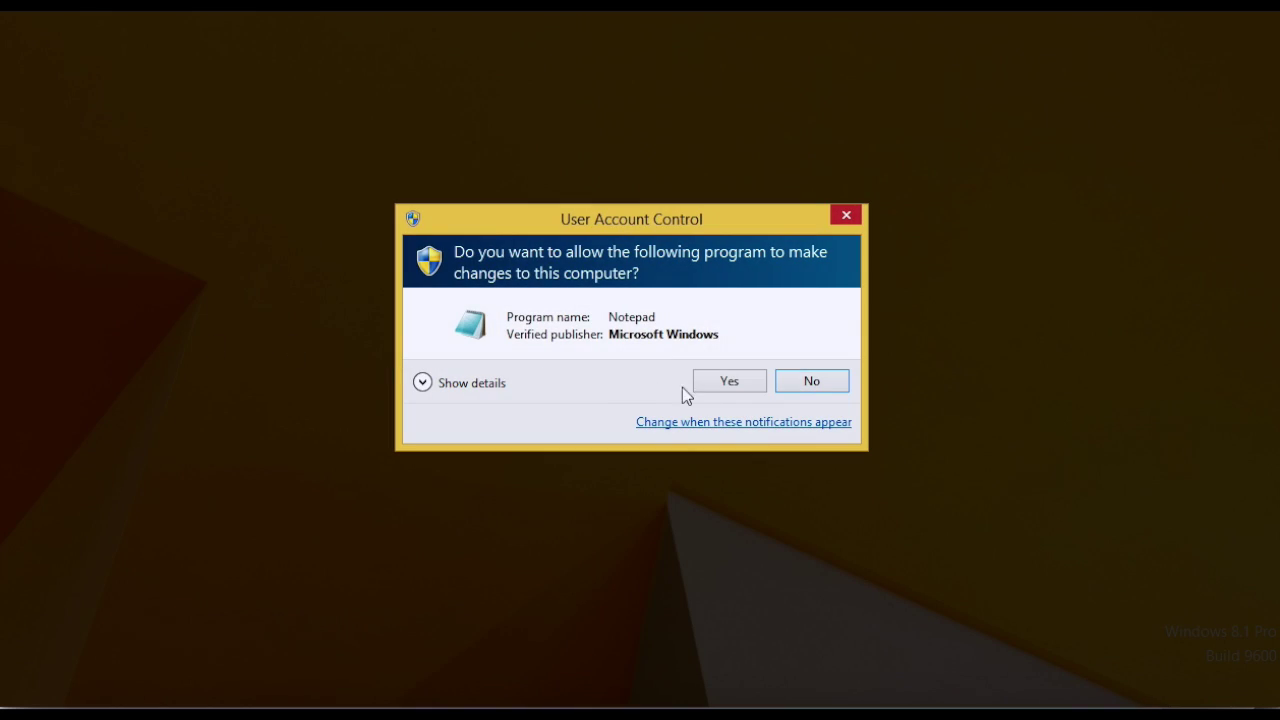
pyautogui.click(729, 382)
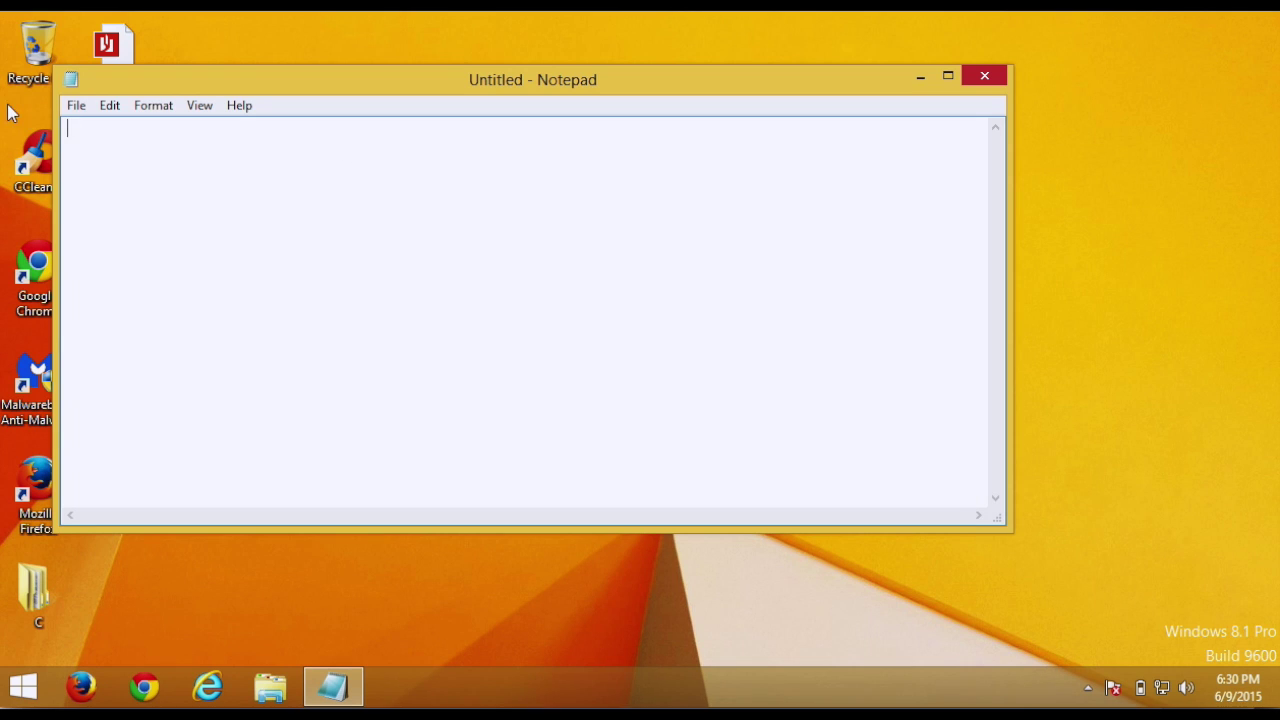
pyautogui.click(74, 106)
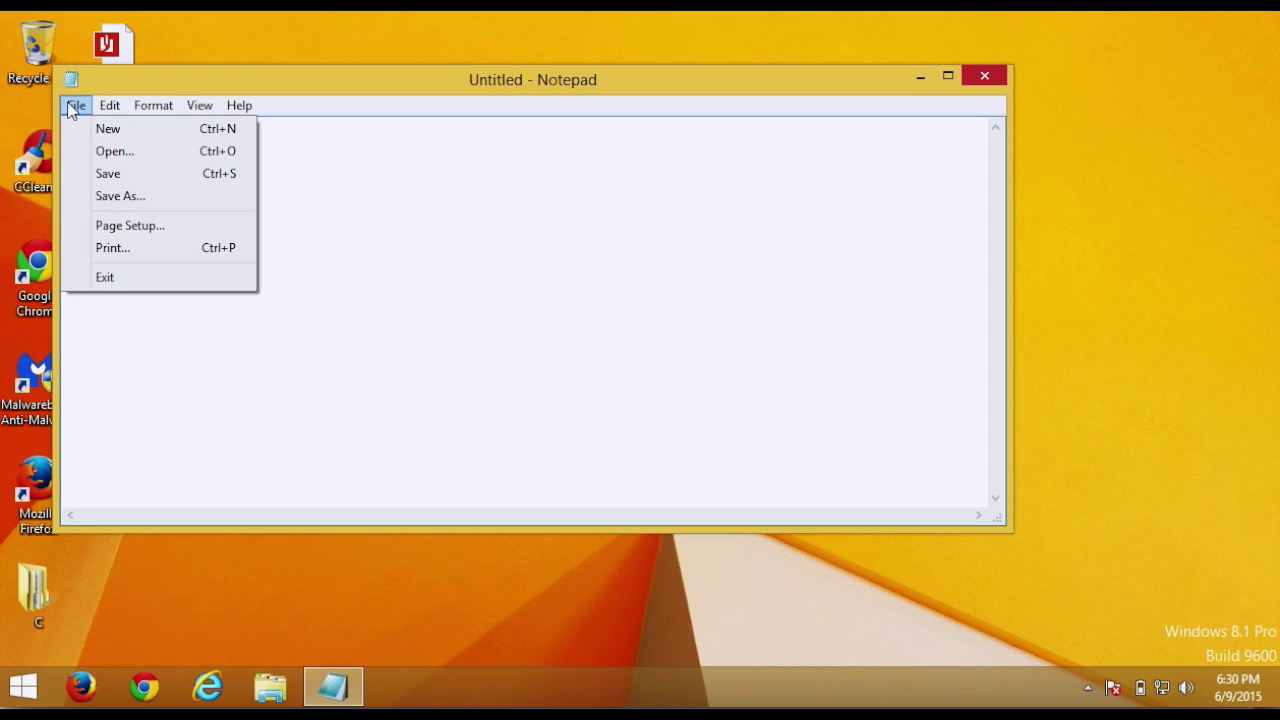
# Step: In the Open dialog, browse to C:\Windows\System32\Drivers\etc
pyautogui.click(94, 151)
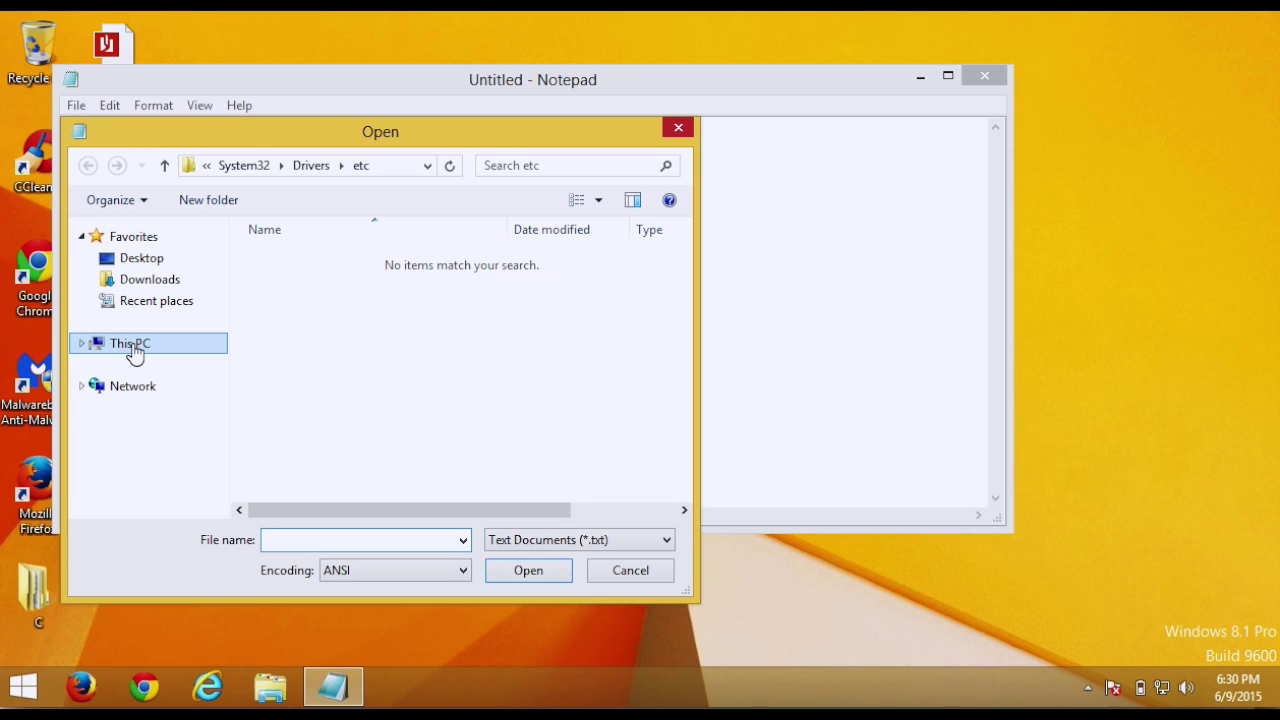
pyautogui.click(131, 345)
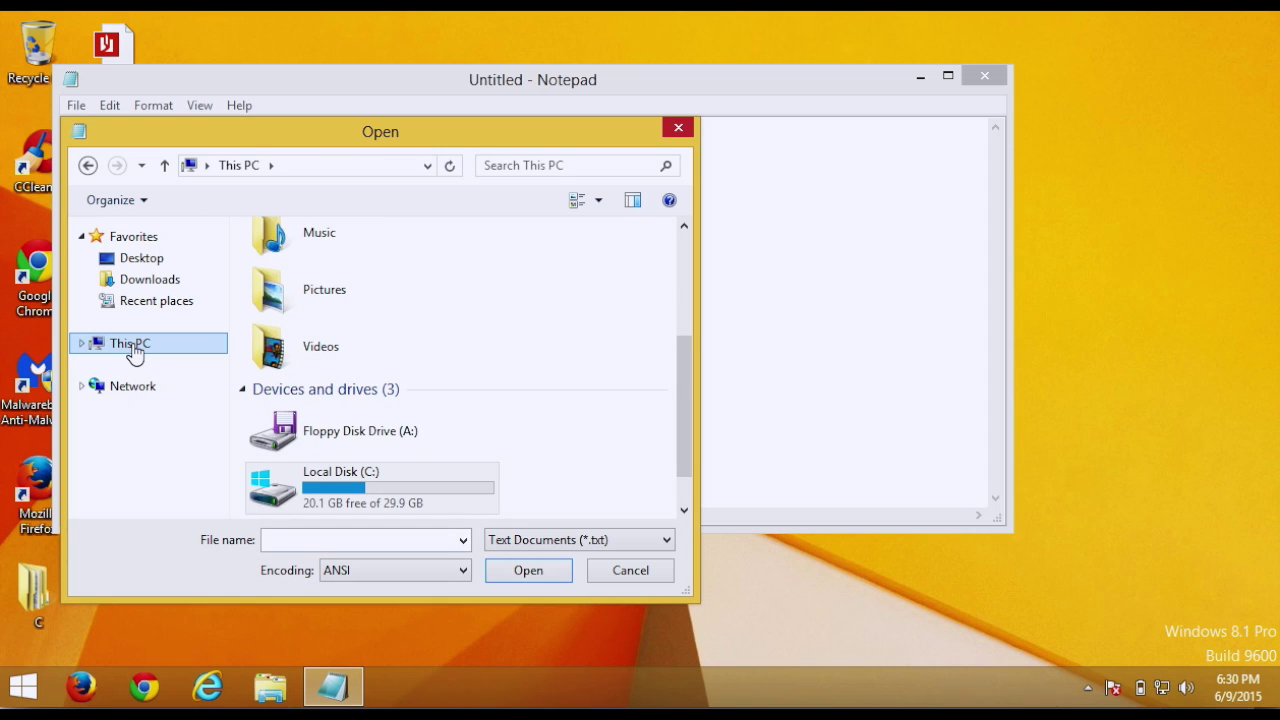
pyautogui.click(340, 490)
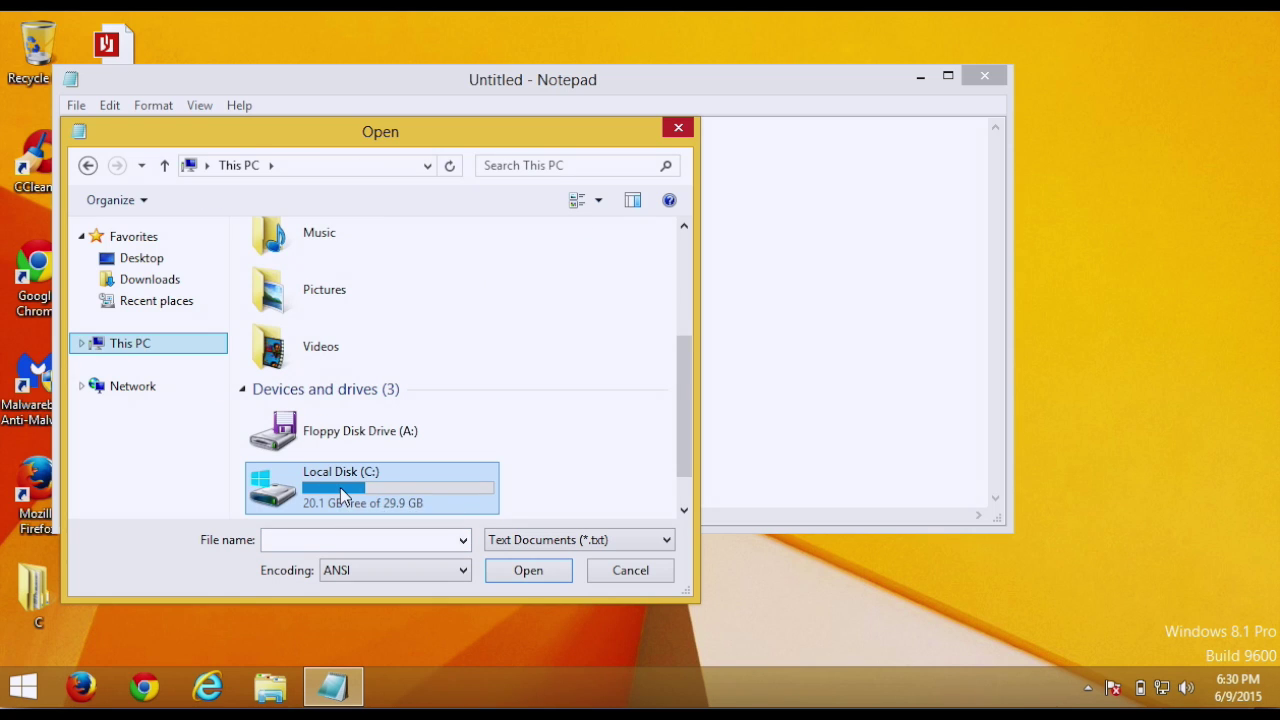
pyautogui.doubleClick(340, 487)
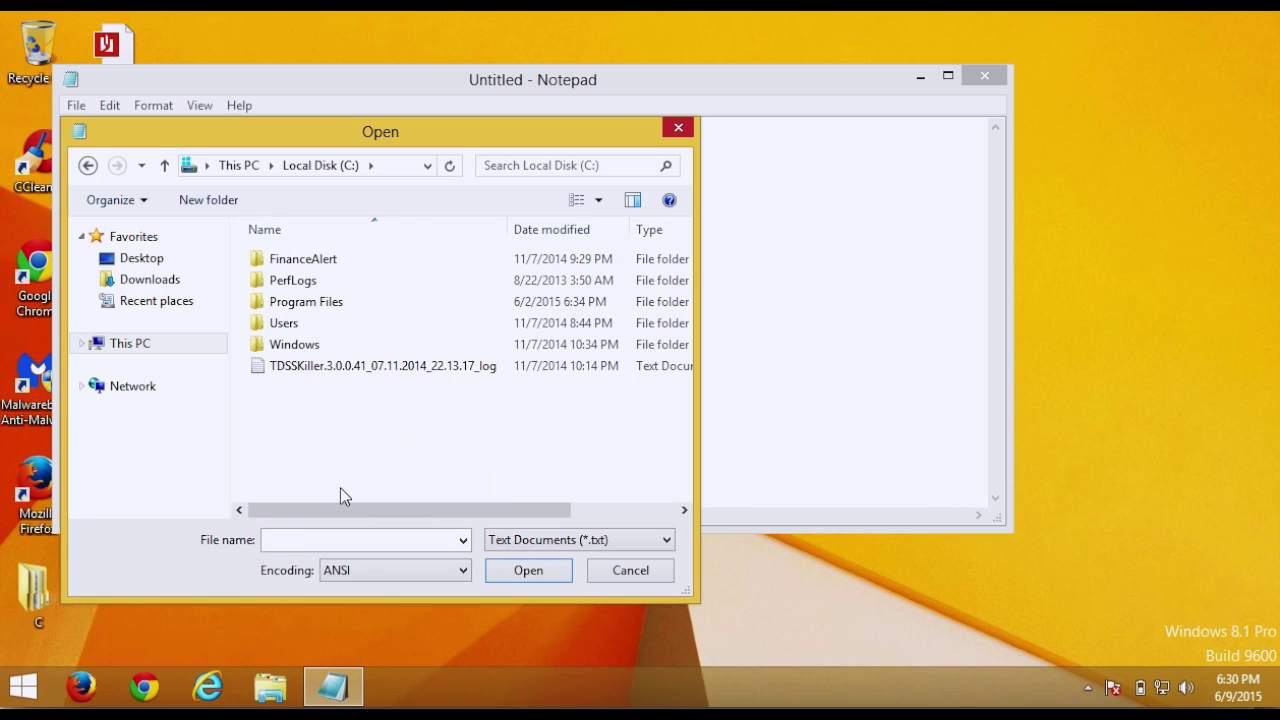
pyautogui.doubleClick(314, 348)
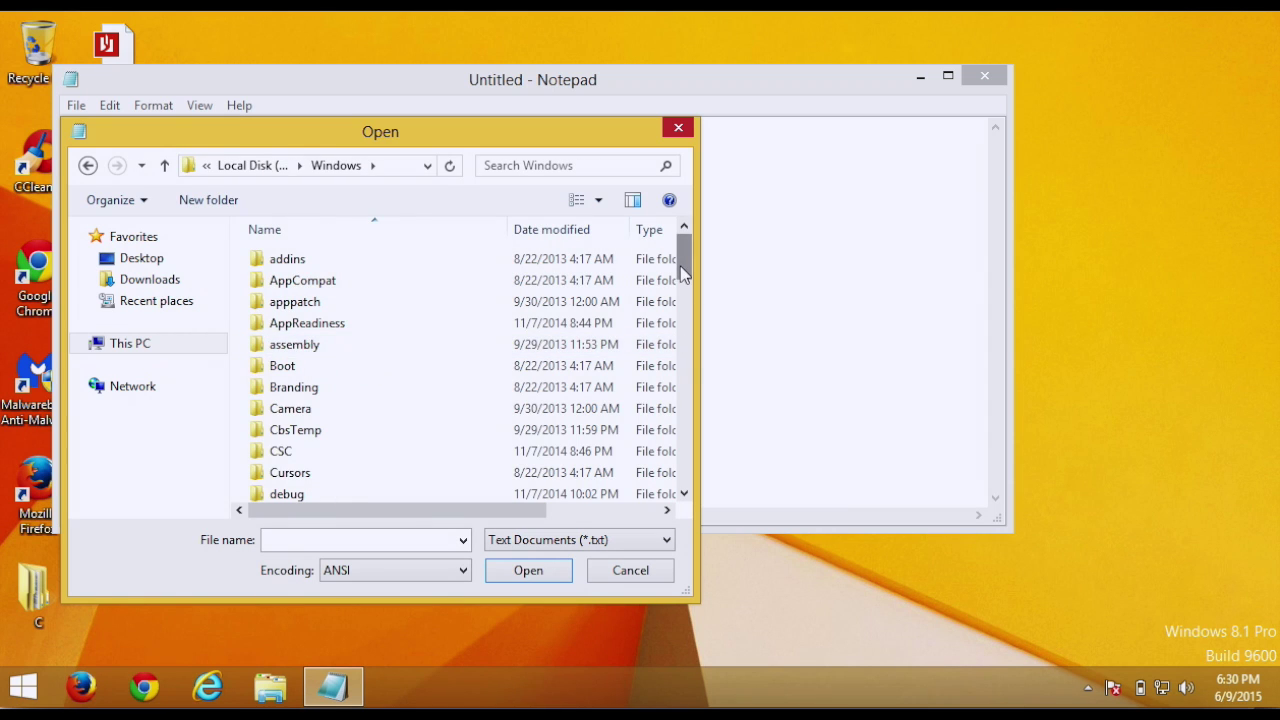
pyautogui.moveTo(683, 271); pyautogui.dragTo(683, 433)
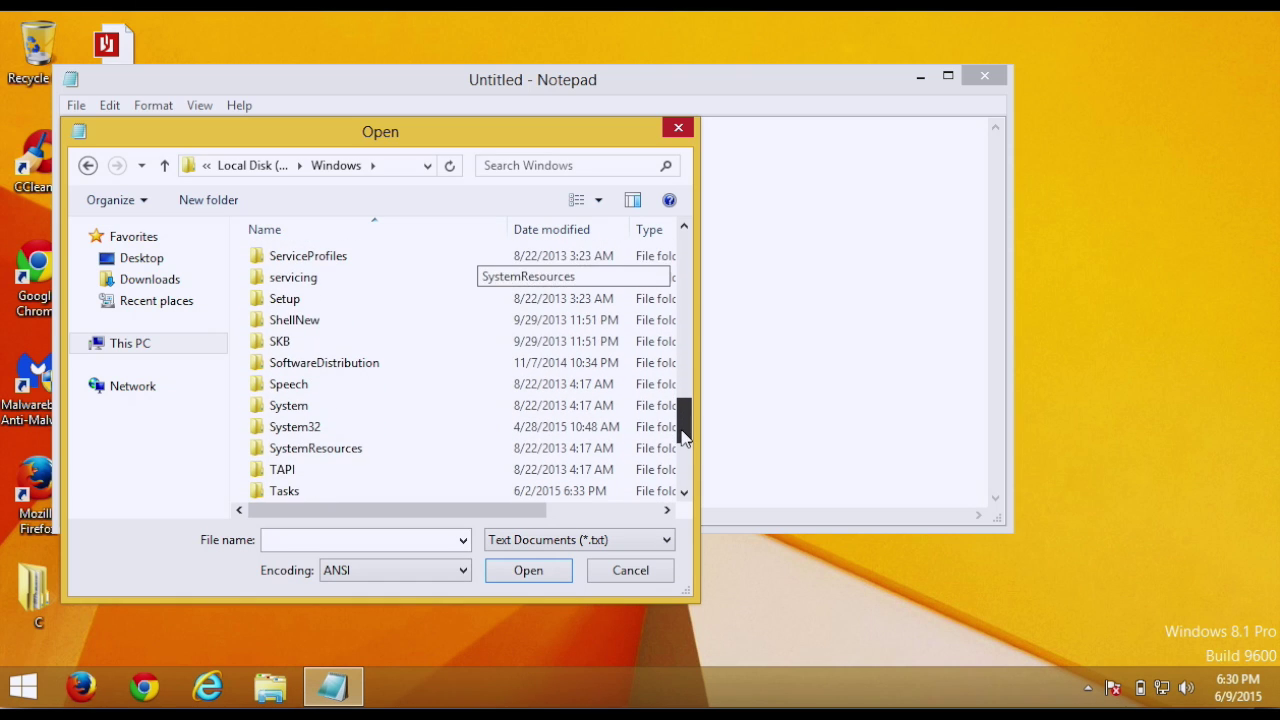
pyautogui.doubleClick(321, 430)
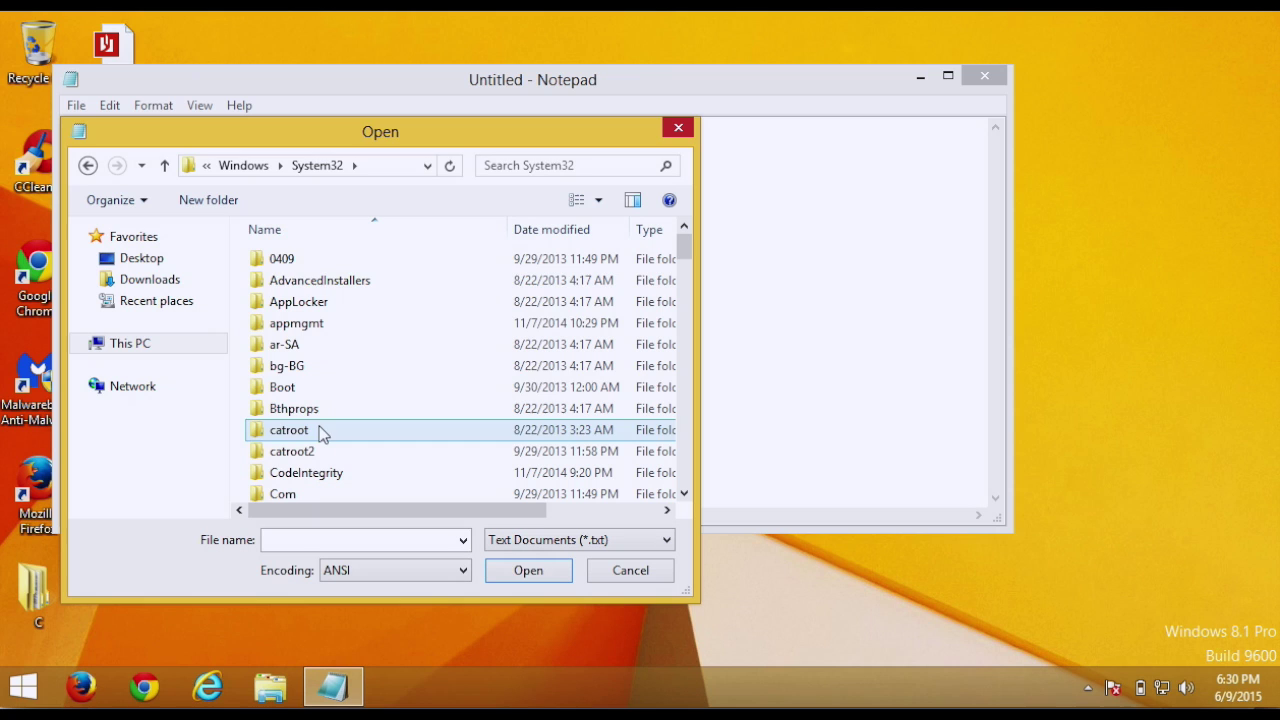
pyautogui.moveTo(684, 247); pyautogui.dragTo(686, 286)
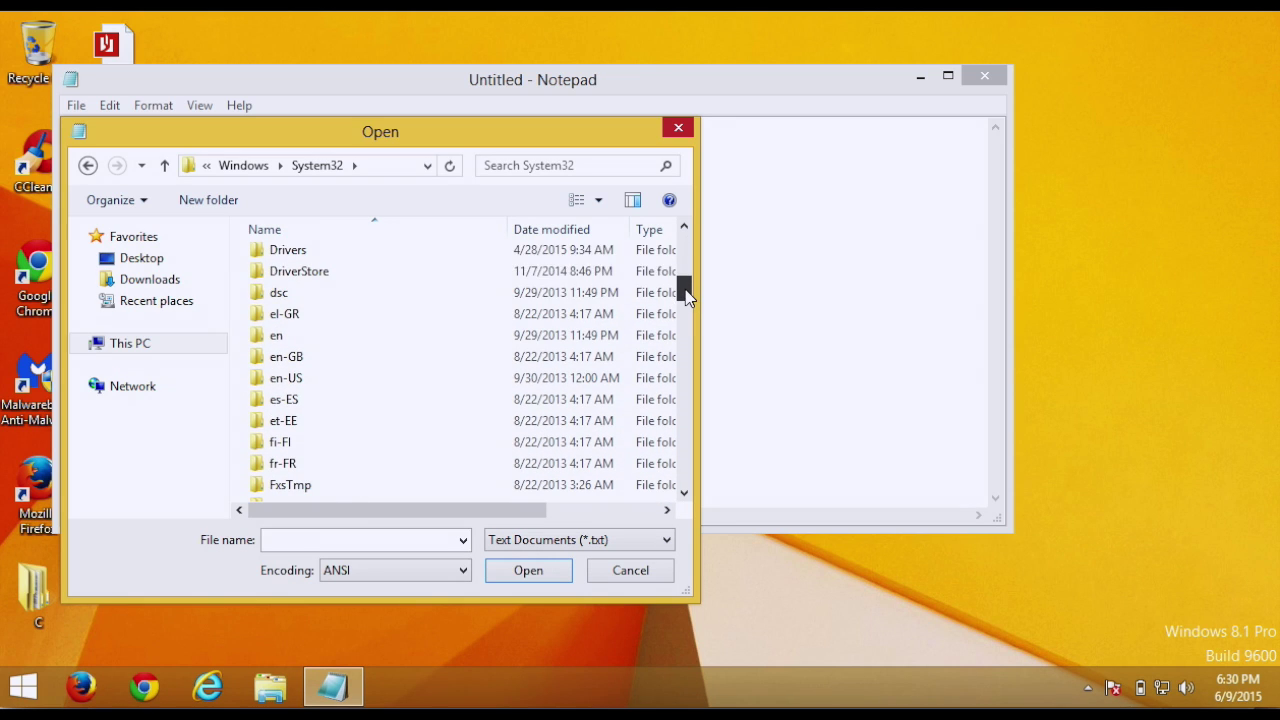
pyautogui.doubleClick(320, 252)
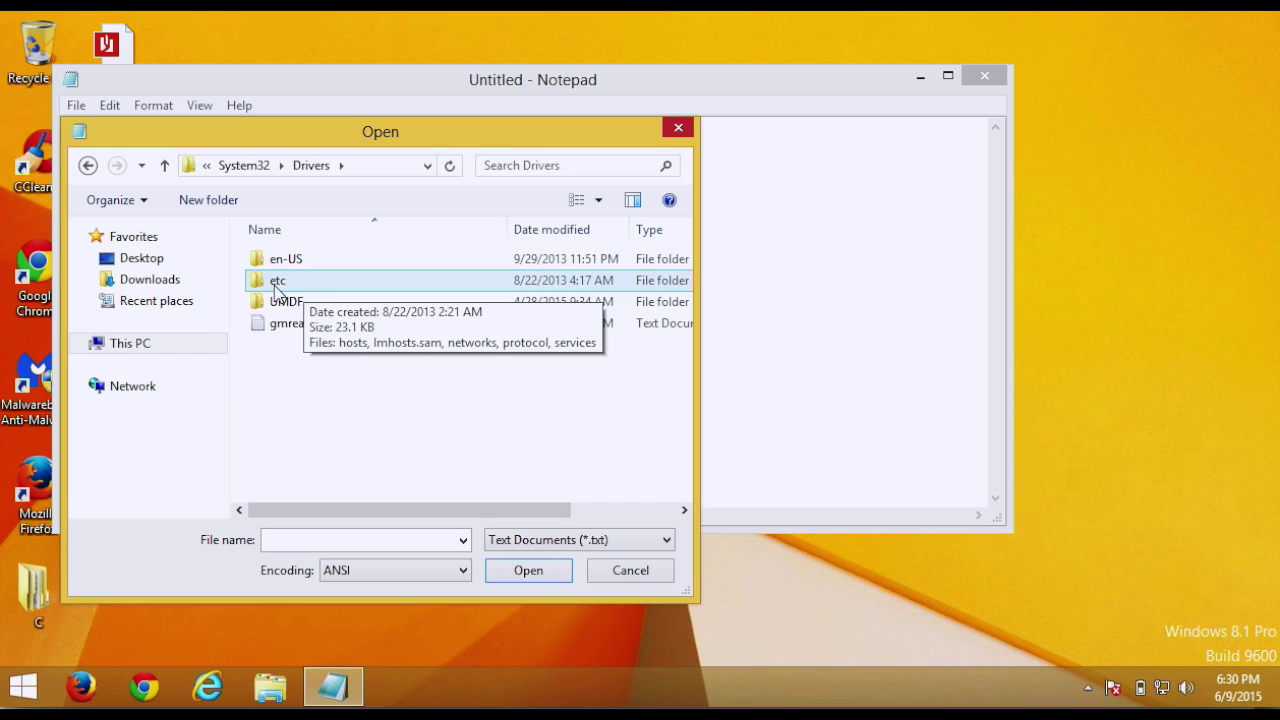
pyautogui.doubleClick(277, 281)
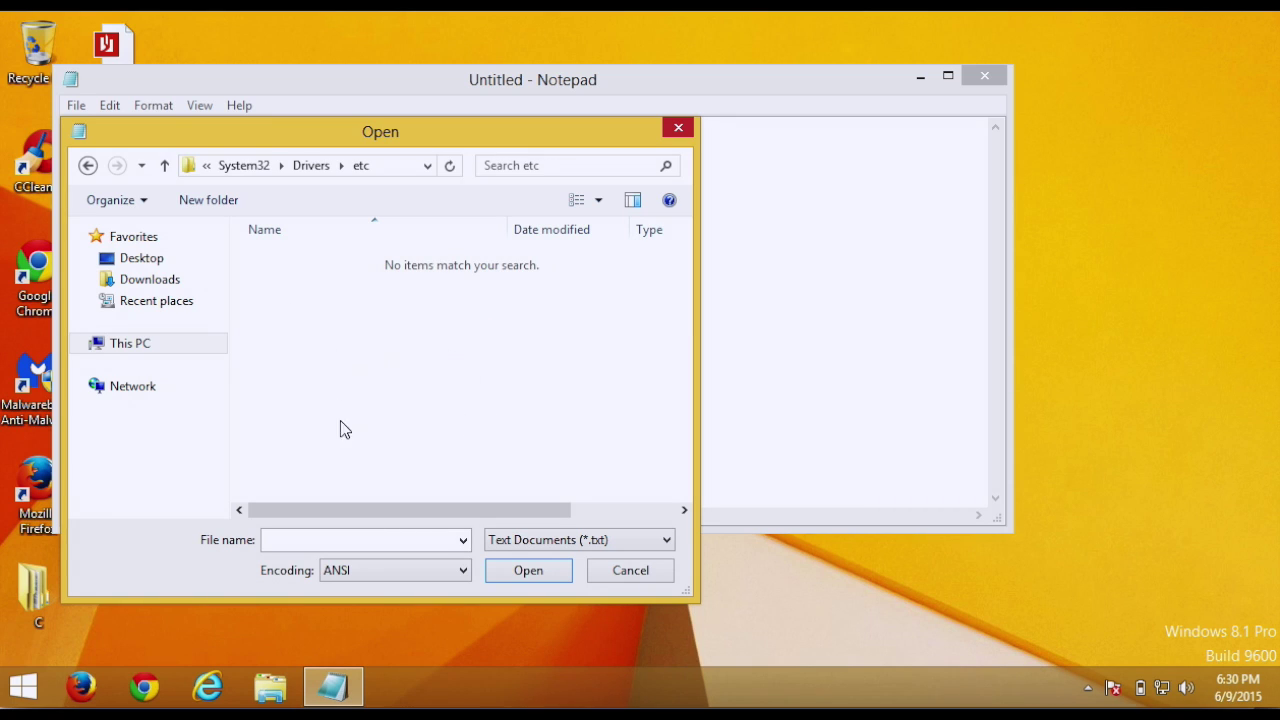
# Step: Switch the file type to All Files and open the hosts file
pyautogui.click(499, 545)
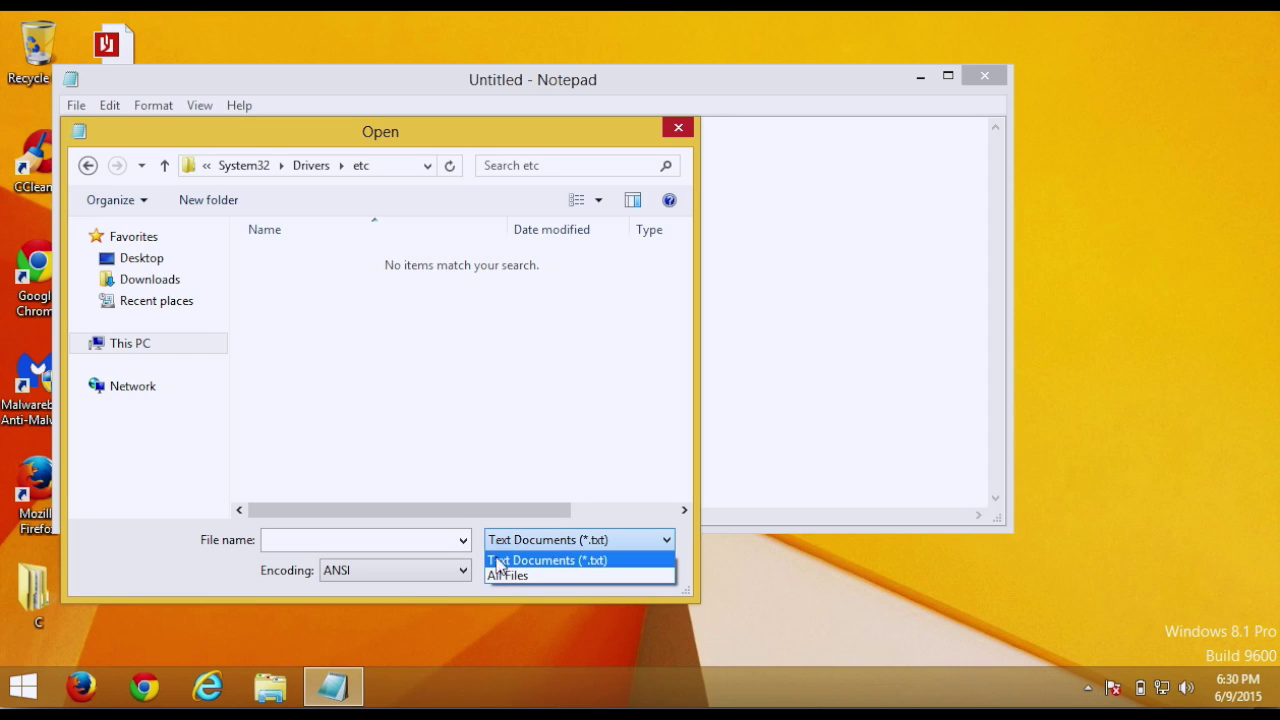
pyautogui.click(500, 577)
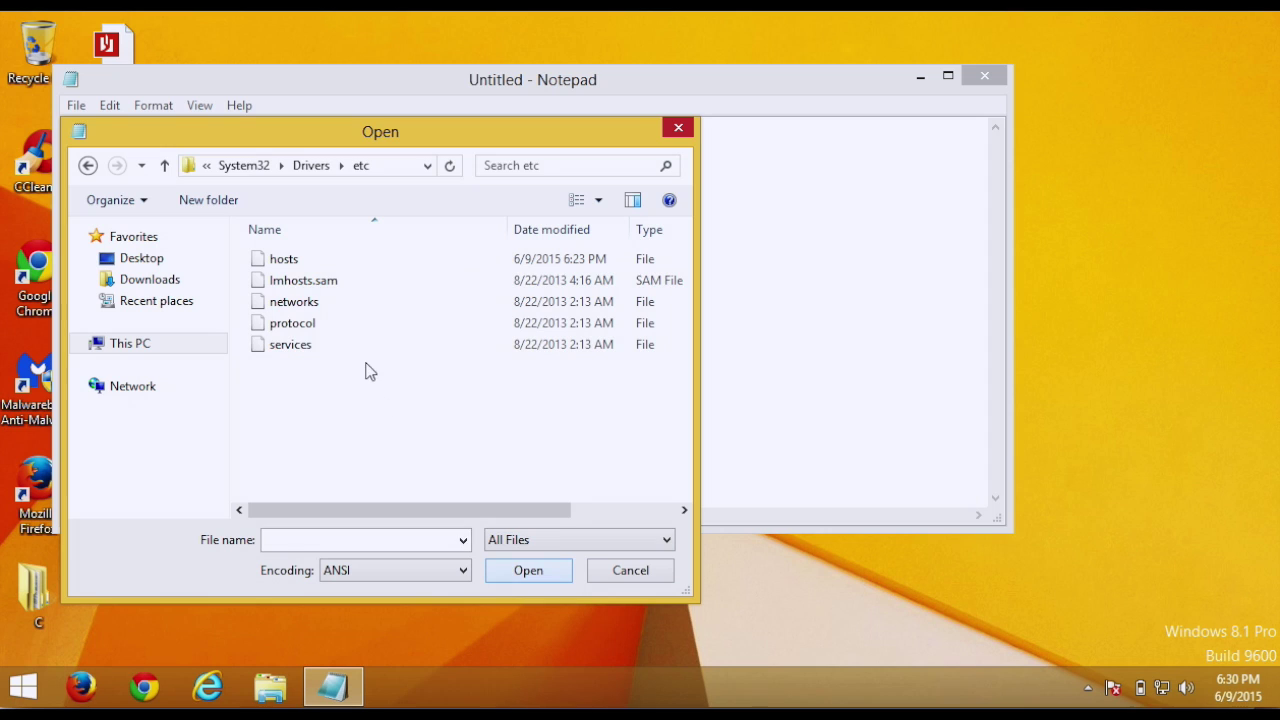
pyautogui.click(287, 262)
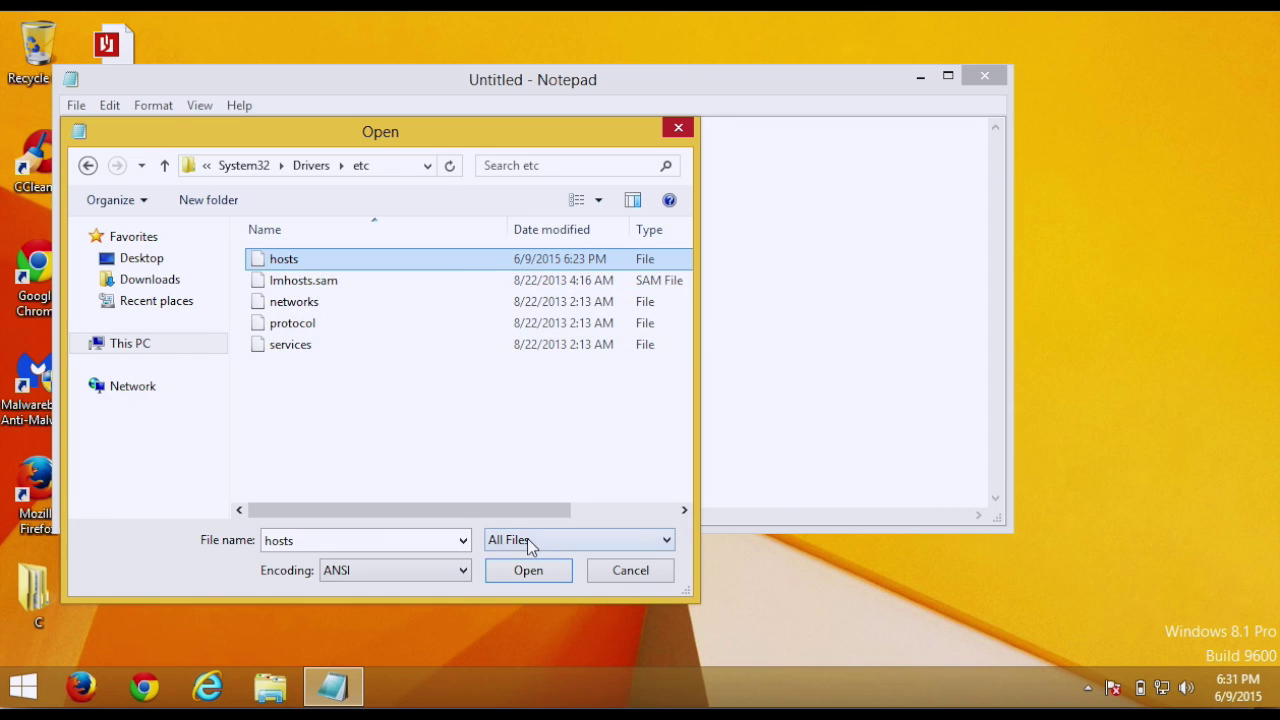
pyautogui.click(500, 574)
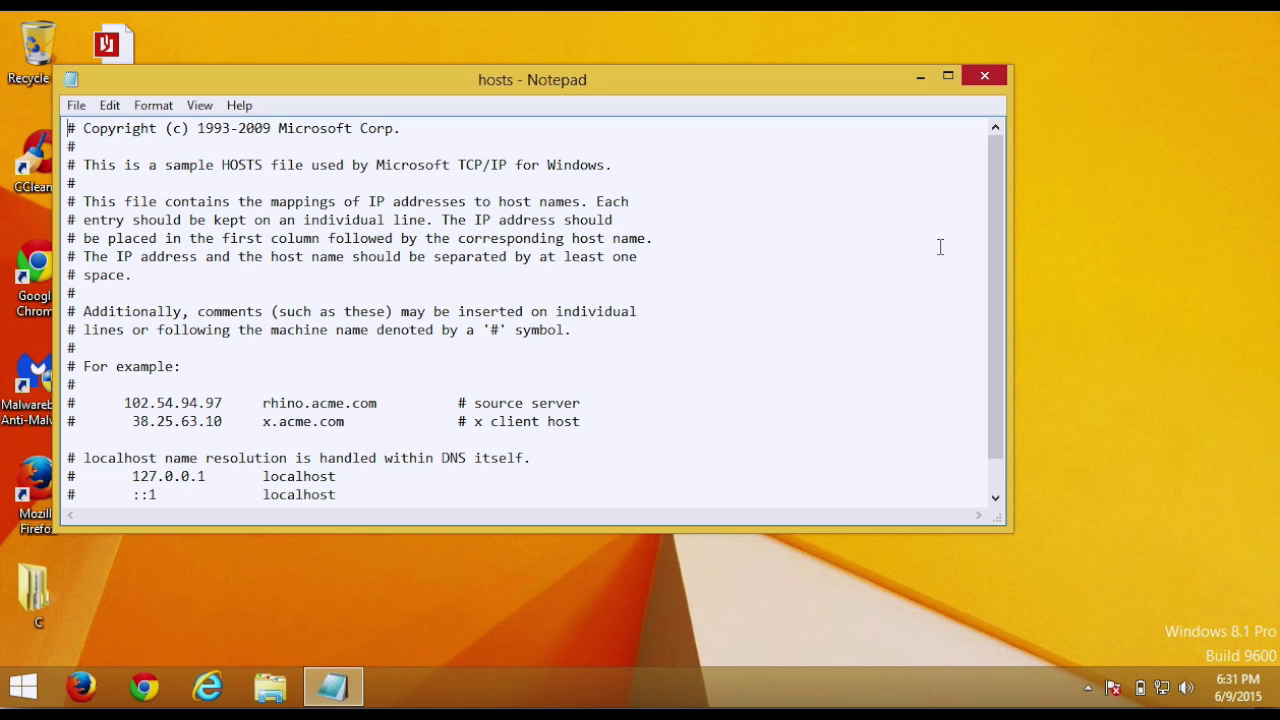
# Step: Add a new empty line below the ::1 localhost entry
pyautogui.moveTo(997, 182); pyautogui.dragTo(998, 281)
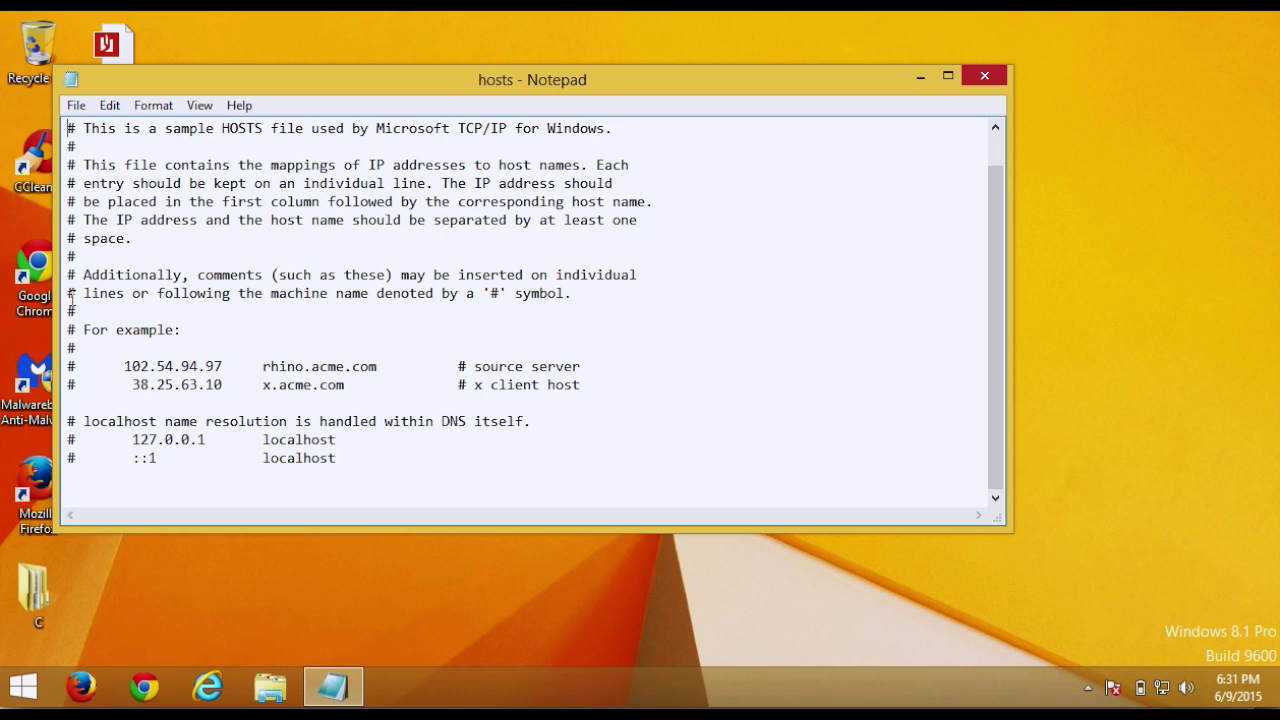
pyautogui.click(338, 458)
pyautogui.press('Return')
# Step: Copy the address 127.0.0.1 and return to the new empty line
pyautogui.moveTo(131, 439); pyautogui.dragTo(206, 446)
pyautogui.rightClick(175, 439)
pyautogui.click(215, 223)
pyautogui.click(92, 495)
pyautogui.rightClick(135, 500)
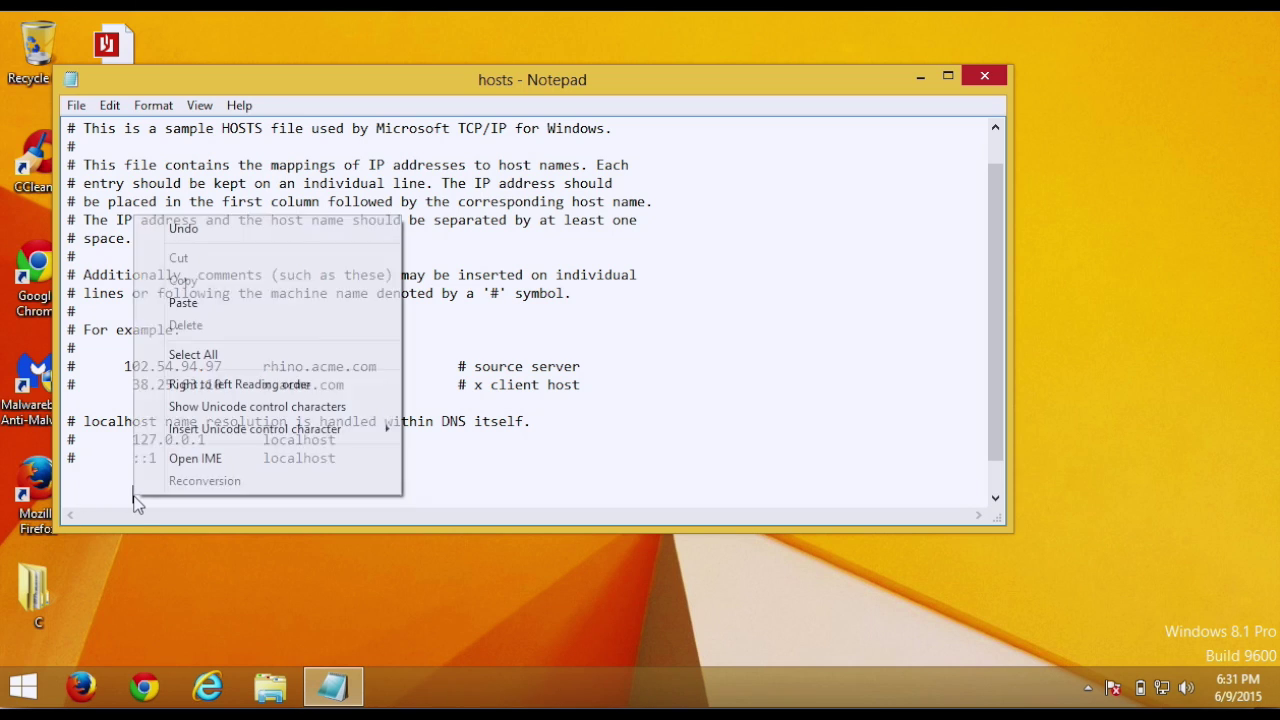
pyautogui.click(185, 303)
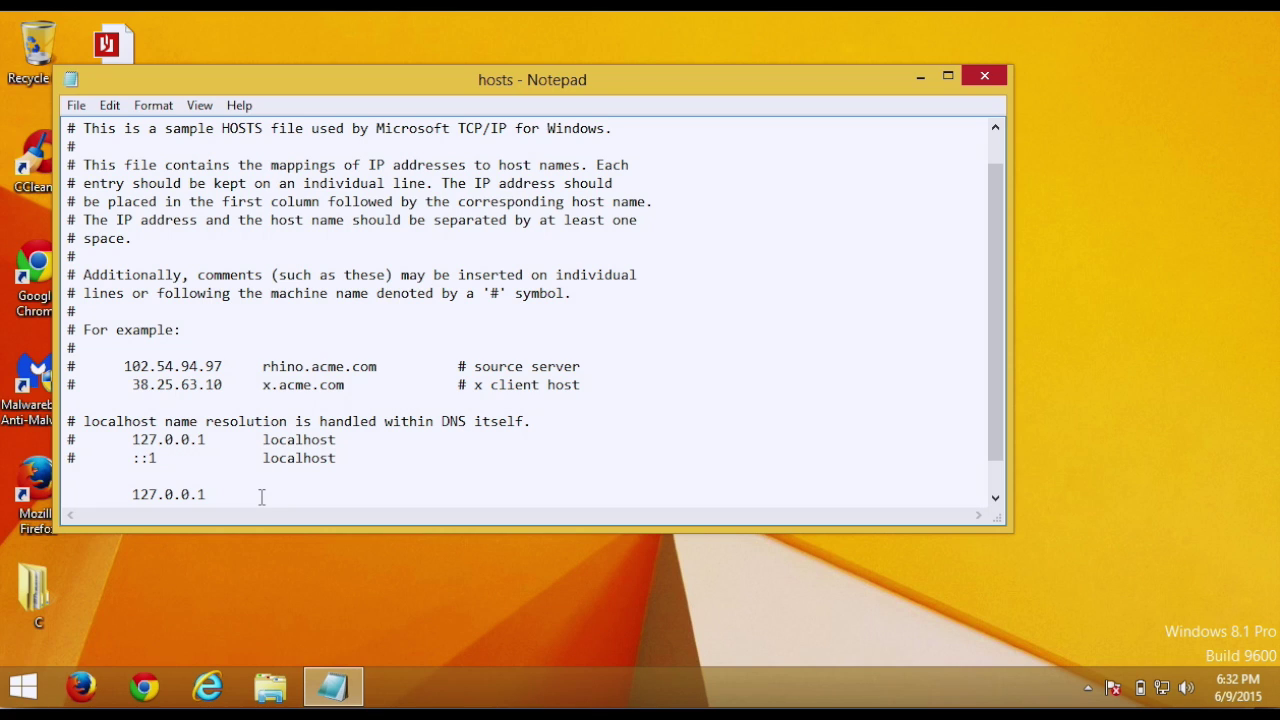
pyautogui.write('www.yahoo.com')
pyautogui.press('Return')
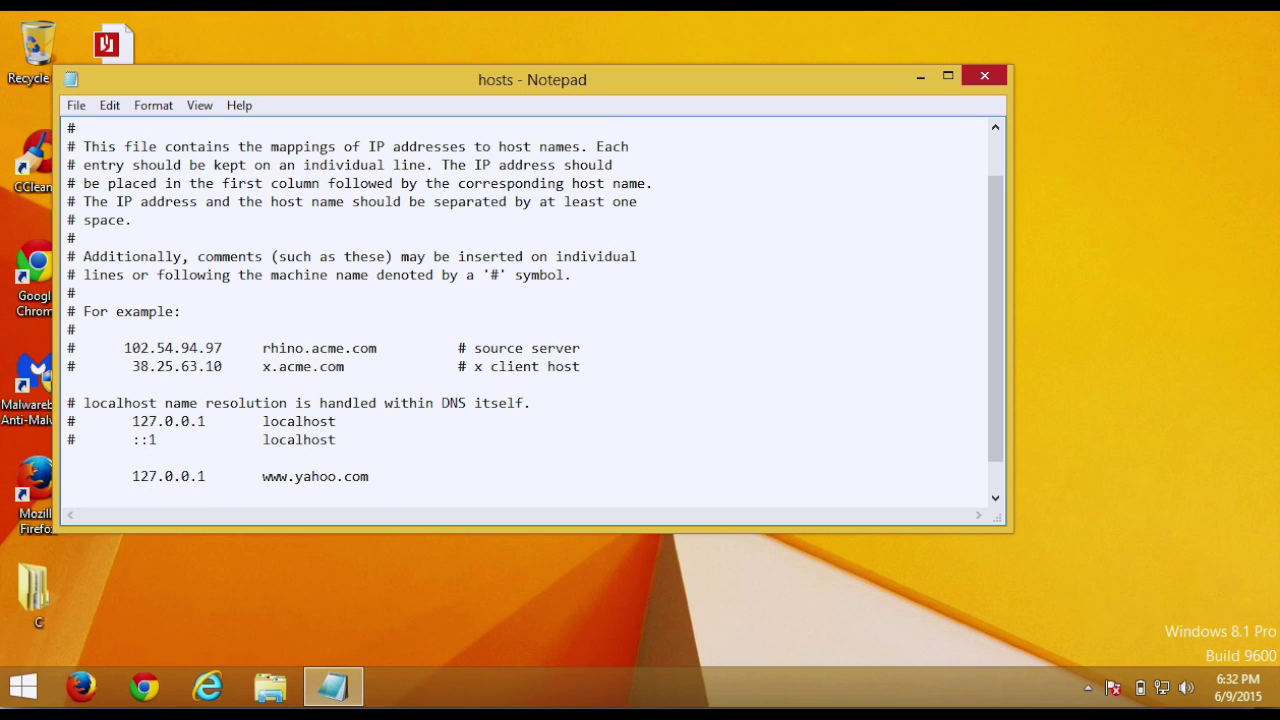
pyautogui.rightClick(137, 494)
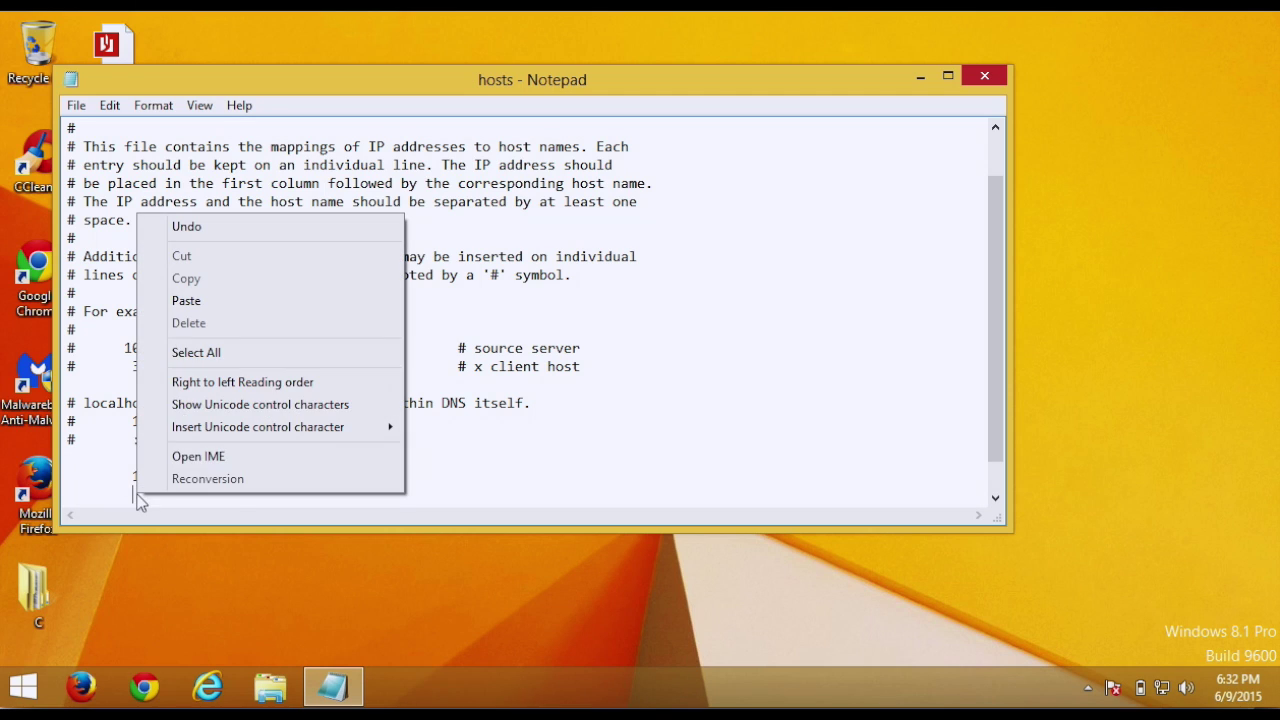
pyautogui.click(190, 299)
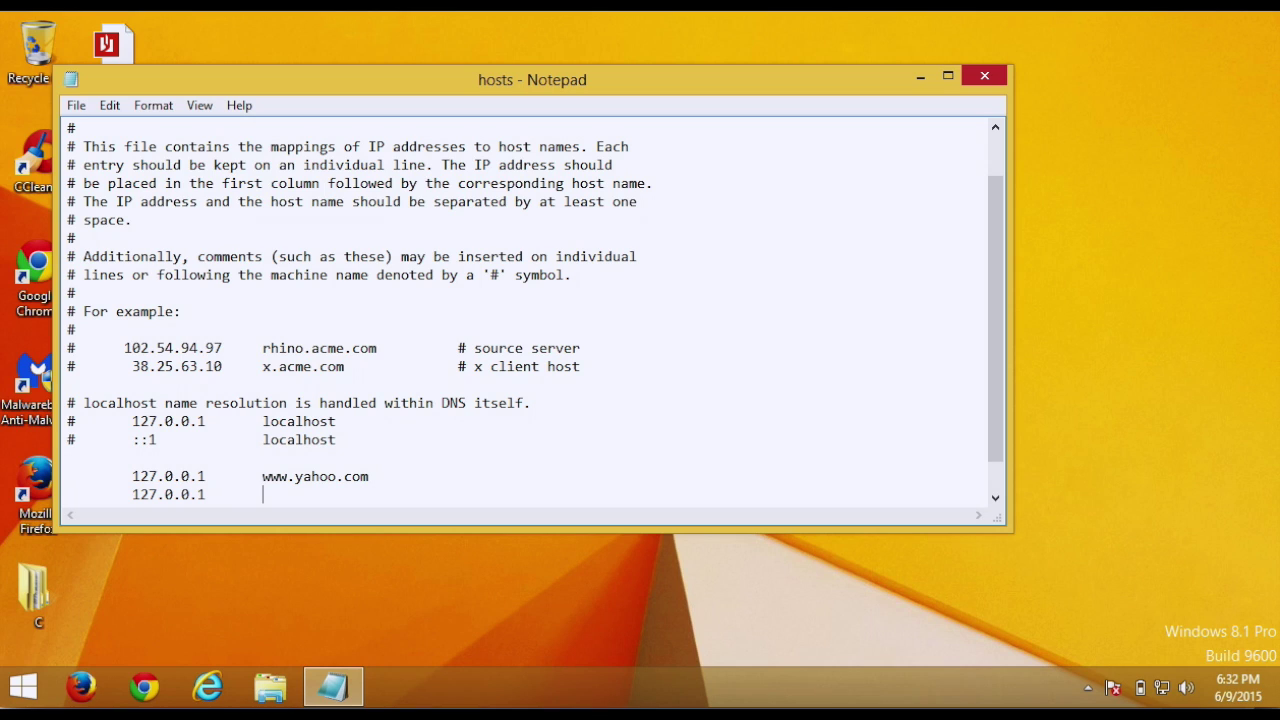
pyautogui.write('yahoo.com')
pyautogui.press('Return')
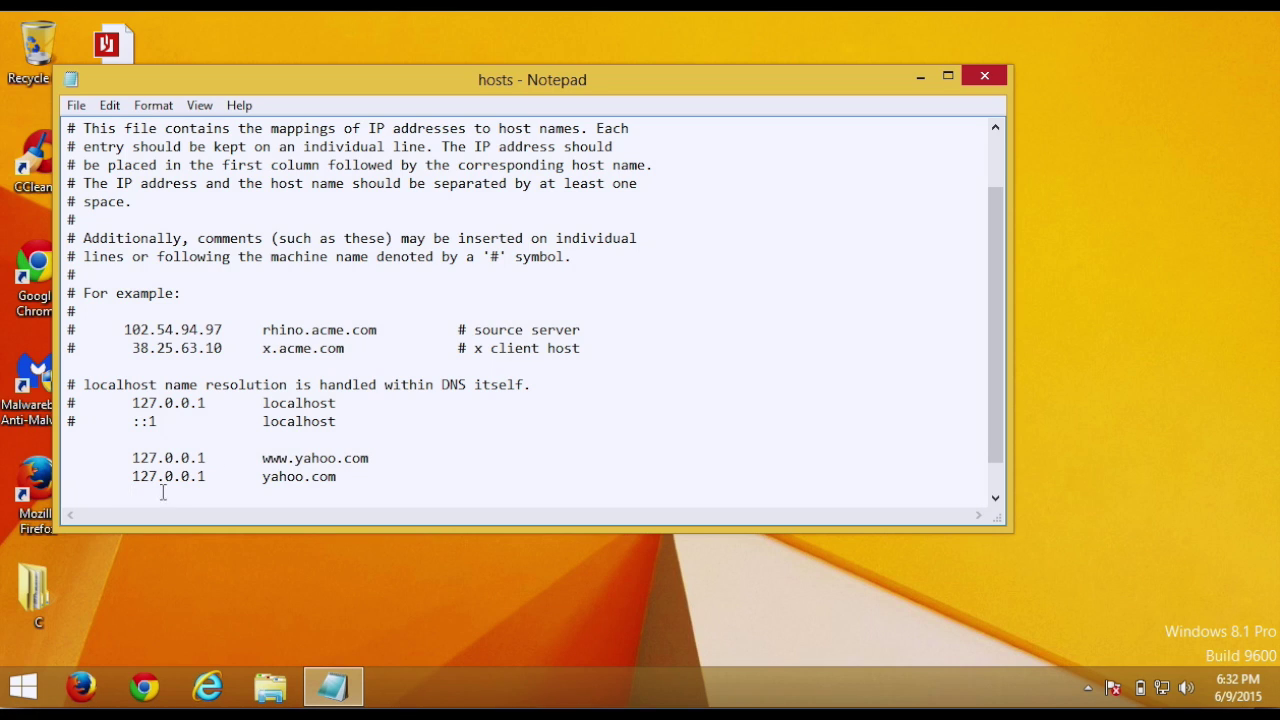
pyautogui.write('127.0.0.1       www.cnet.com')
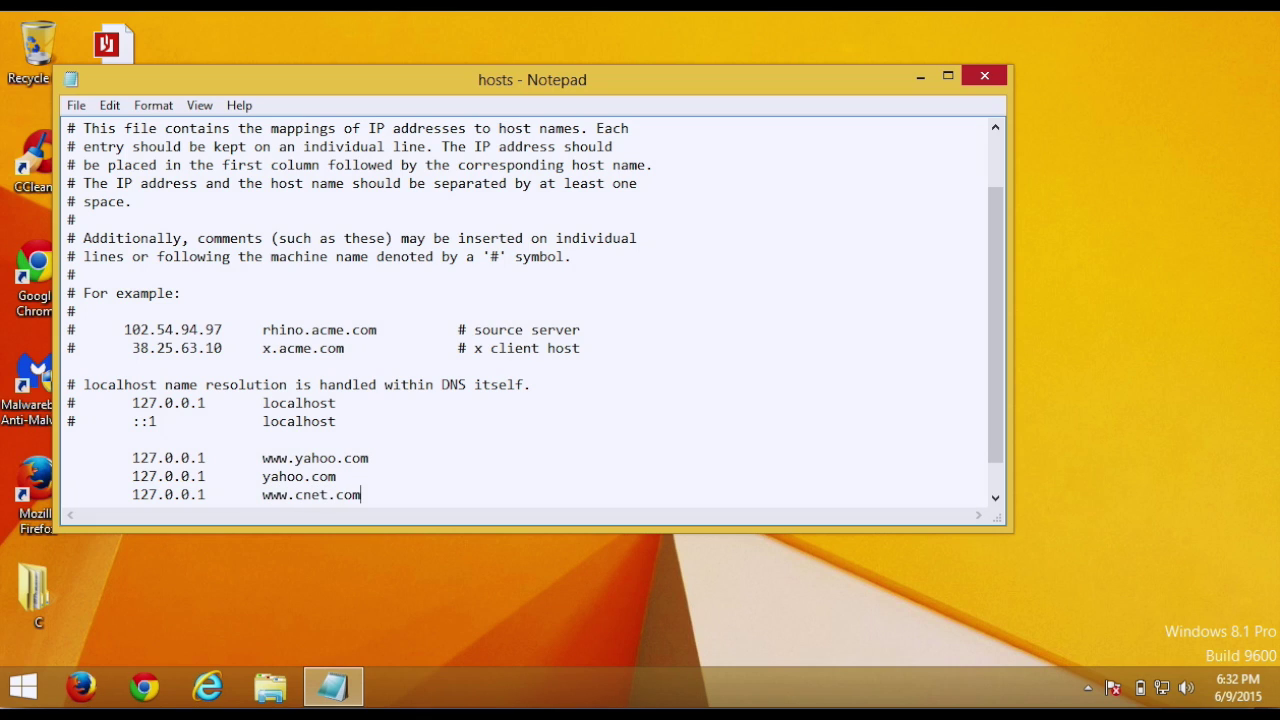
pyautogui.press('Return')
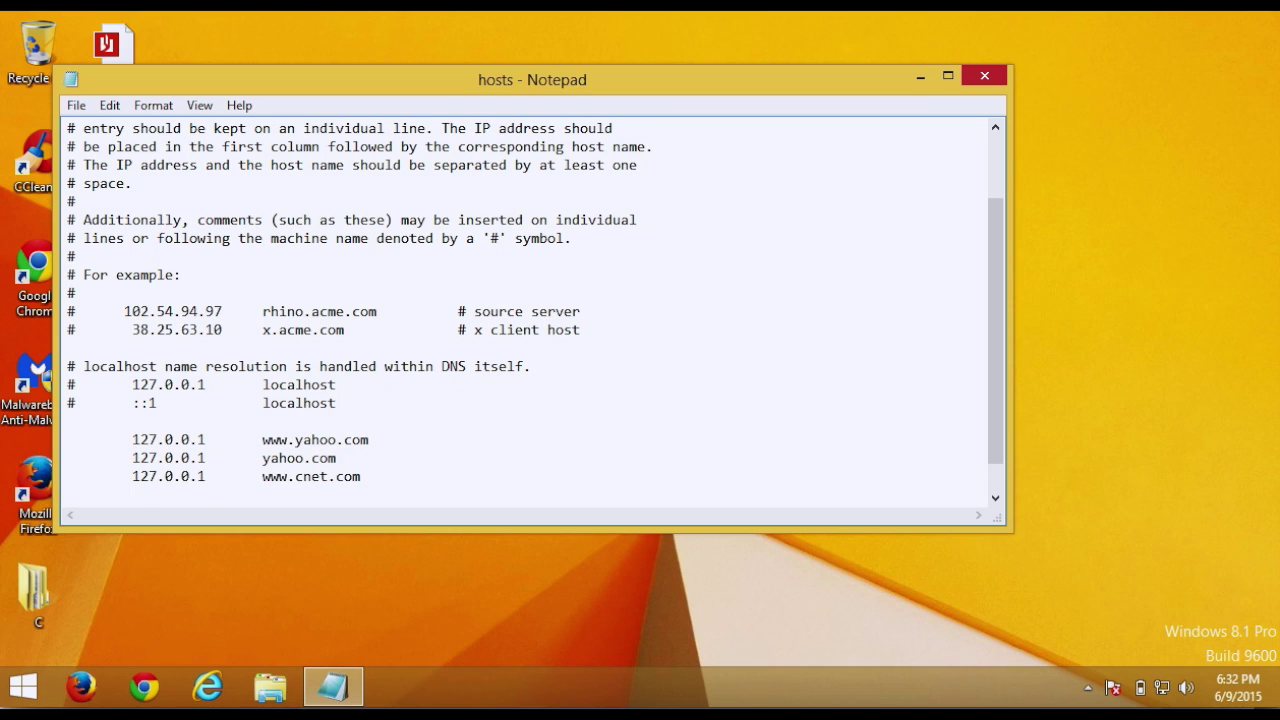
pyautogui.hotkey('ctrl', 'v')
pyautogui.write('cnet.coo')
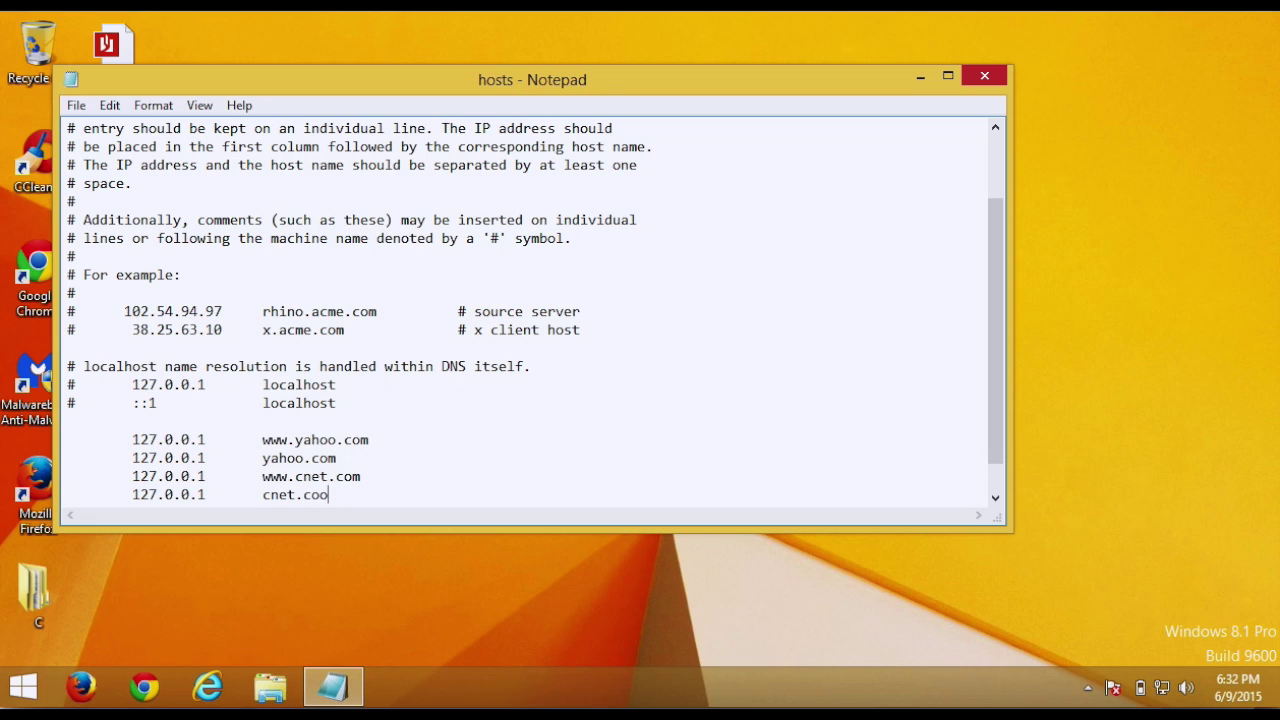
pyautogui.press('BackSpace')
pyautogui.write('m')
# Step: Save the hosts file and close Notepad
pyautogui.click(76, 105)
pyautogui.click(107, 175)
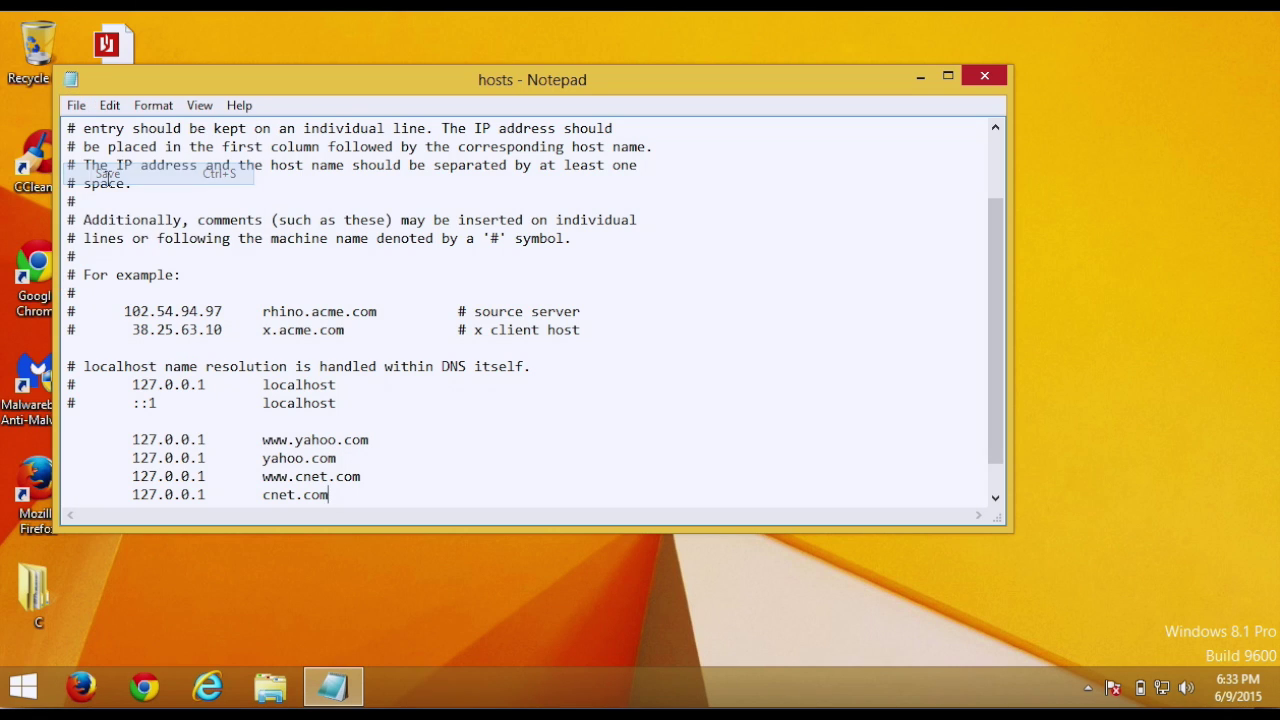
pyautogui.click(985, 76)
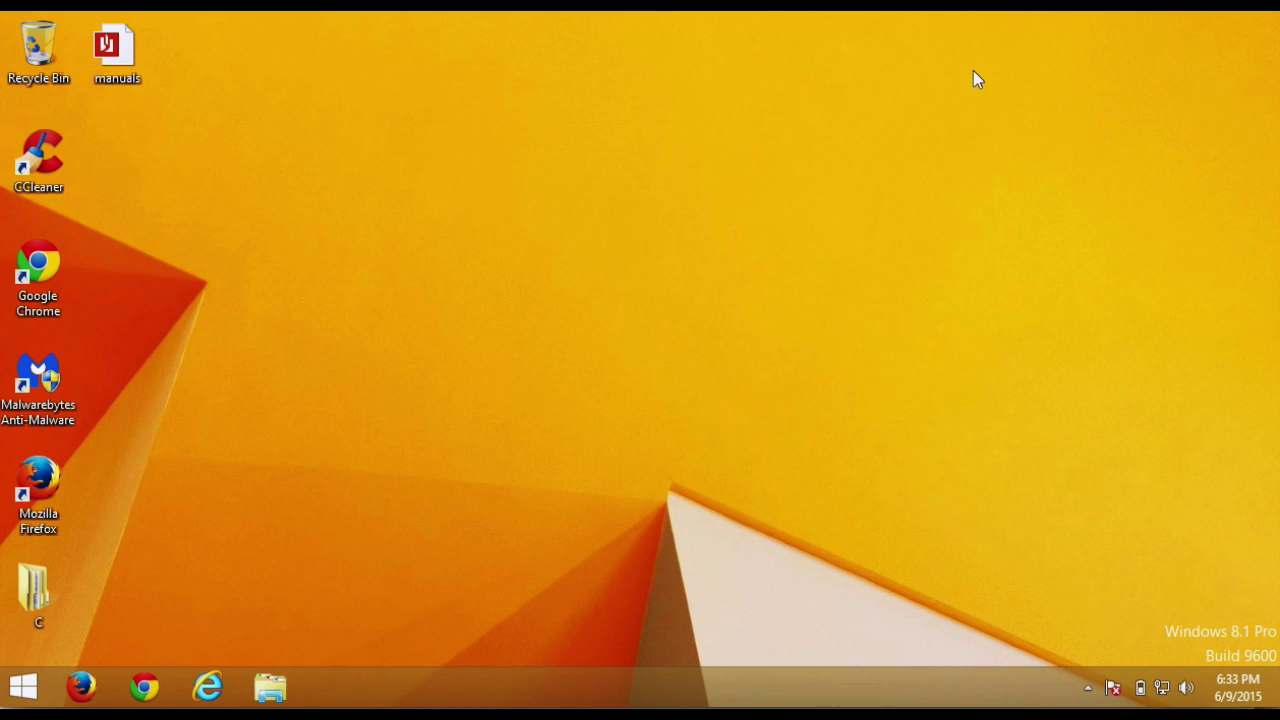
pyautogui.click(82, 688)
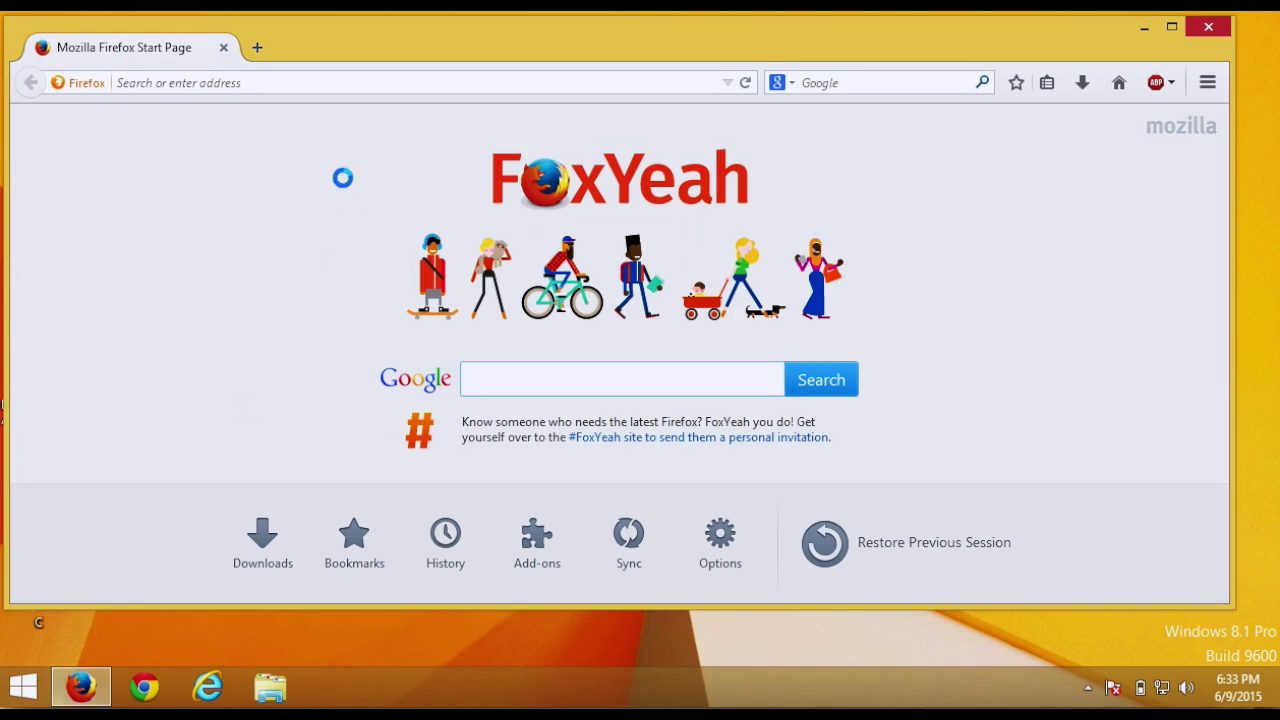
pyautogui.click(312, 77)
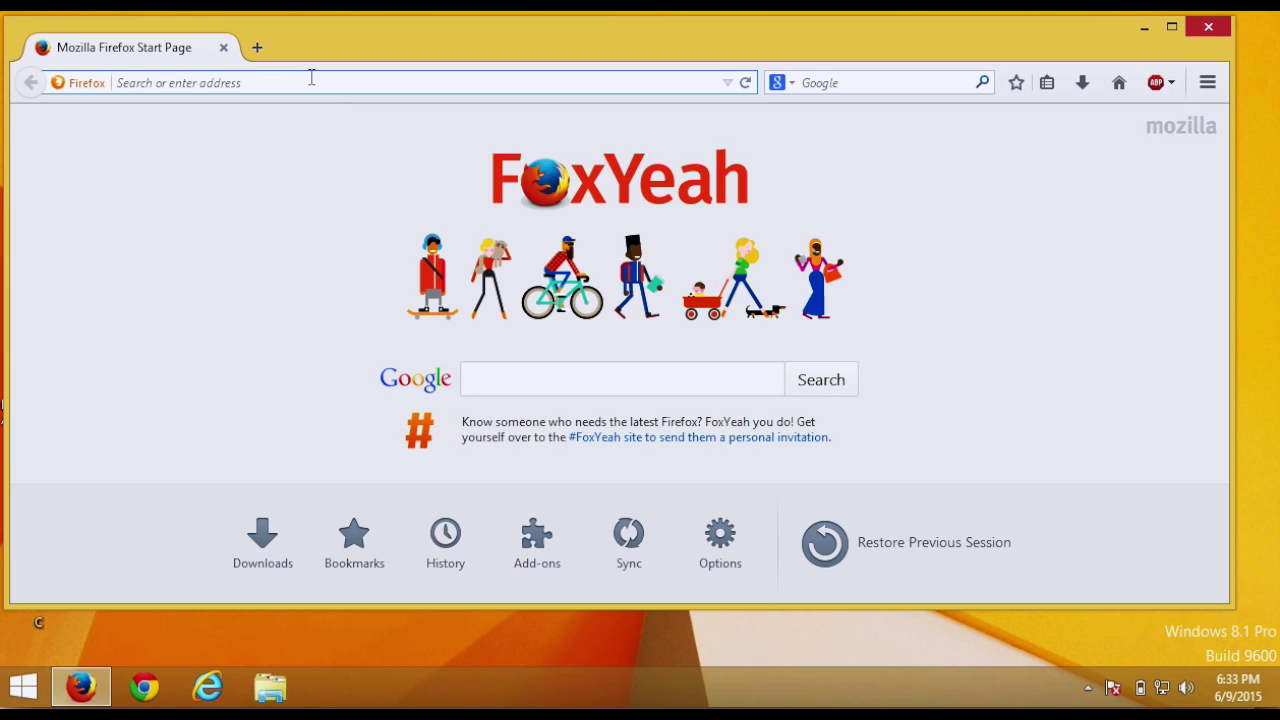
pyautogui.write('www.goo')
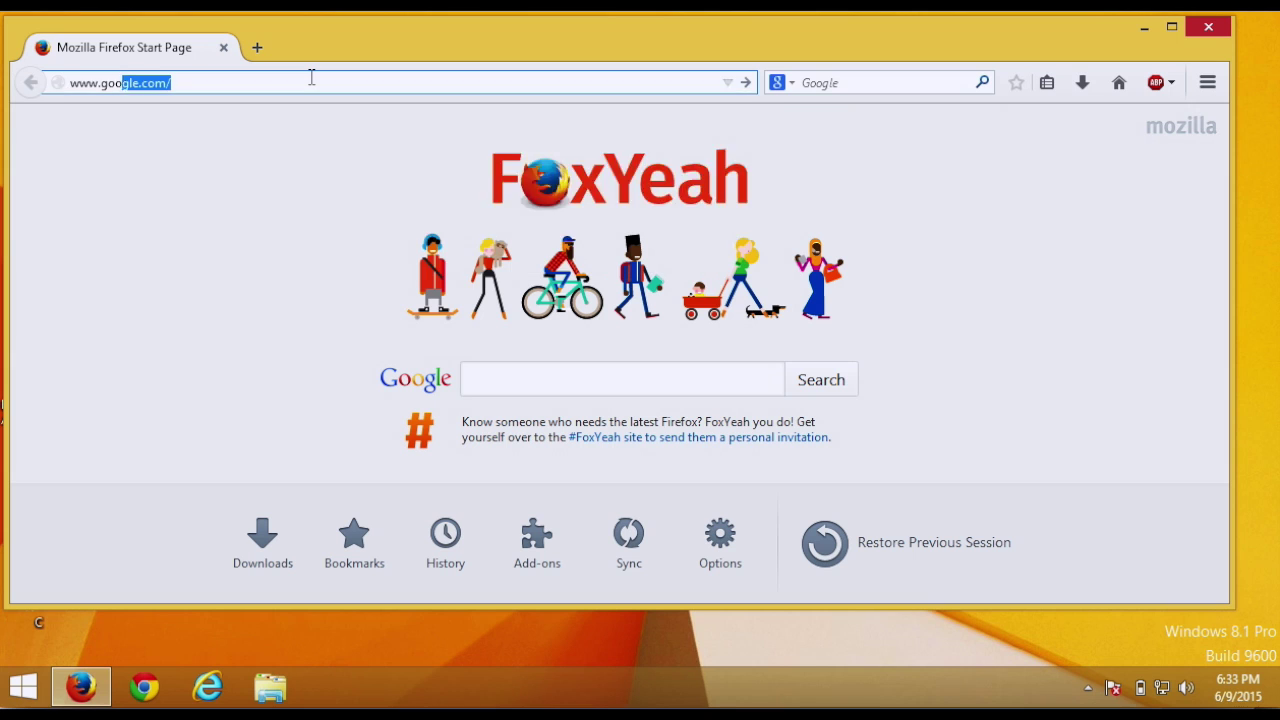
pyautogui.write('gle.com')
pyautogui.press('Return')
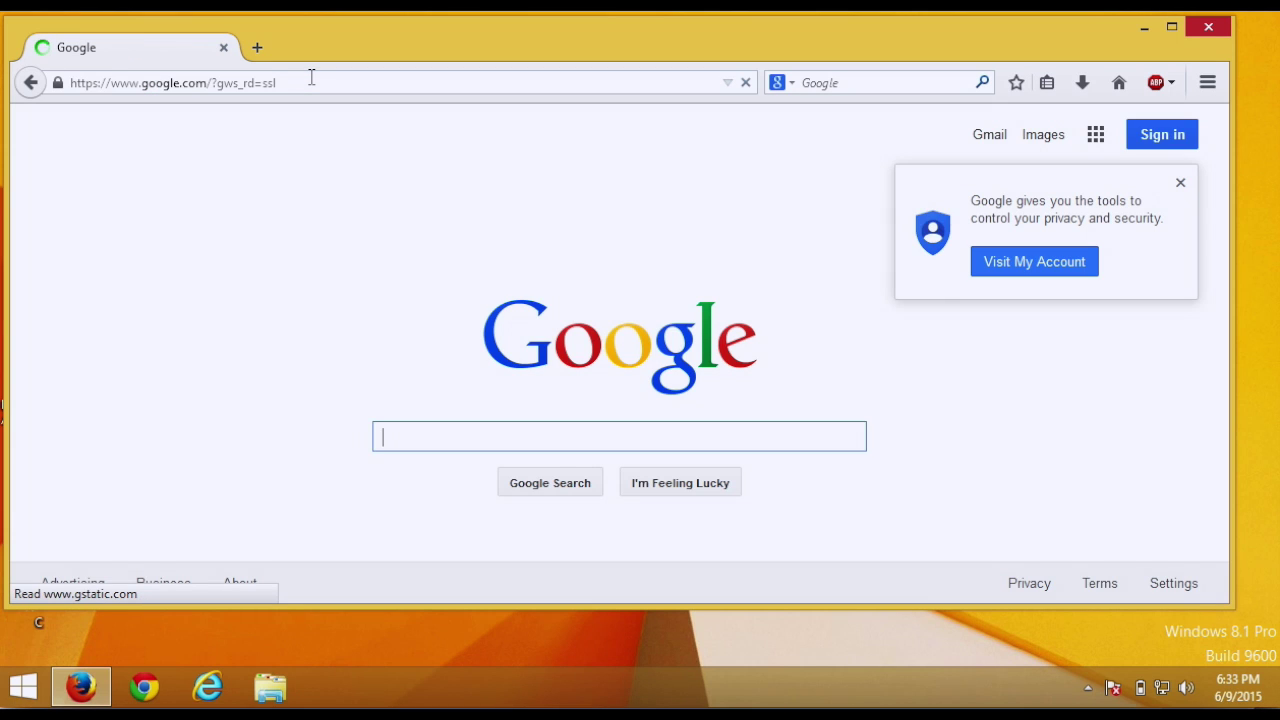
pyautogui.click(311, 77)
pyautogui.write('y')
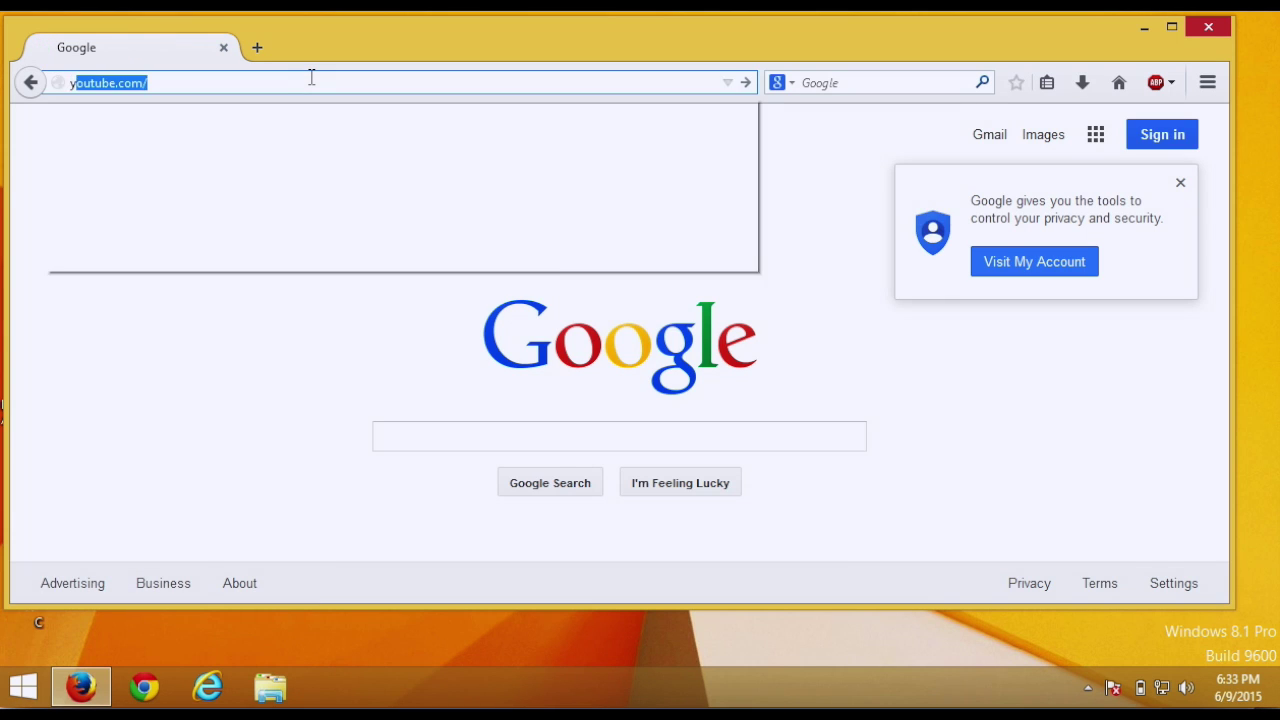
pyautogui.write('outube.com')
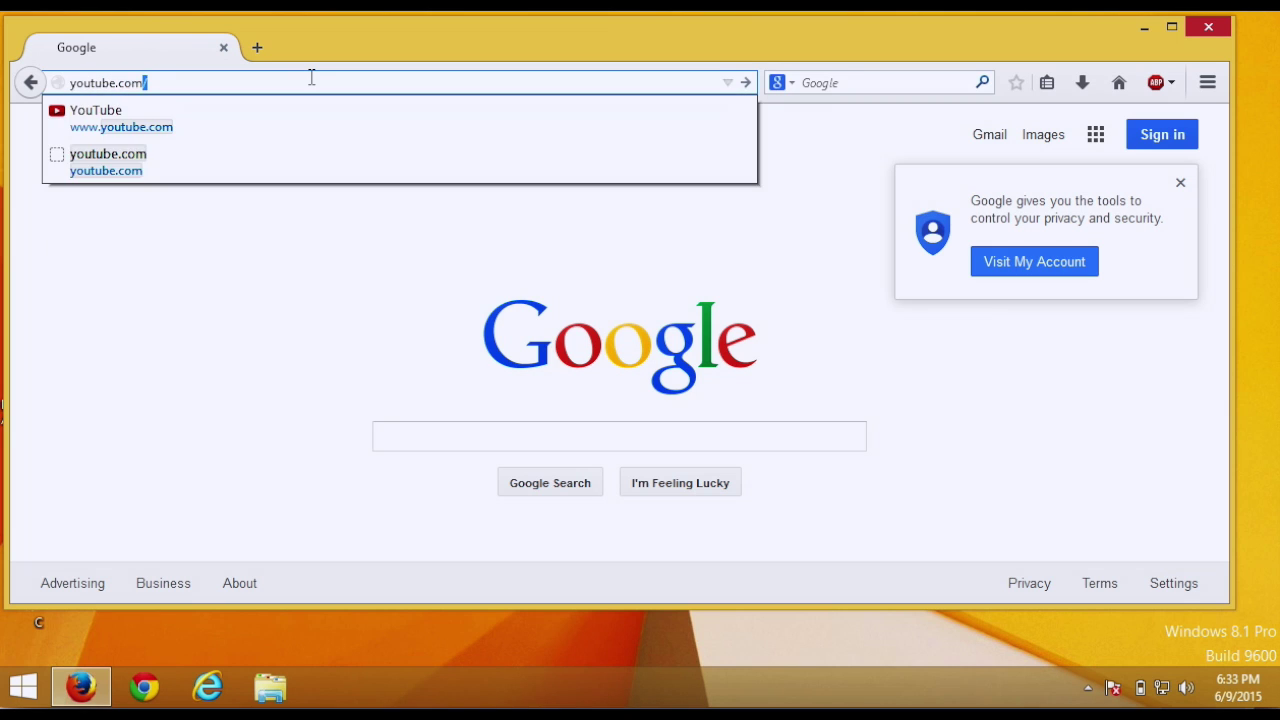
pyautogui.press('Return')
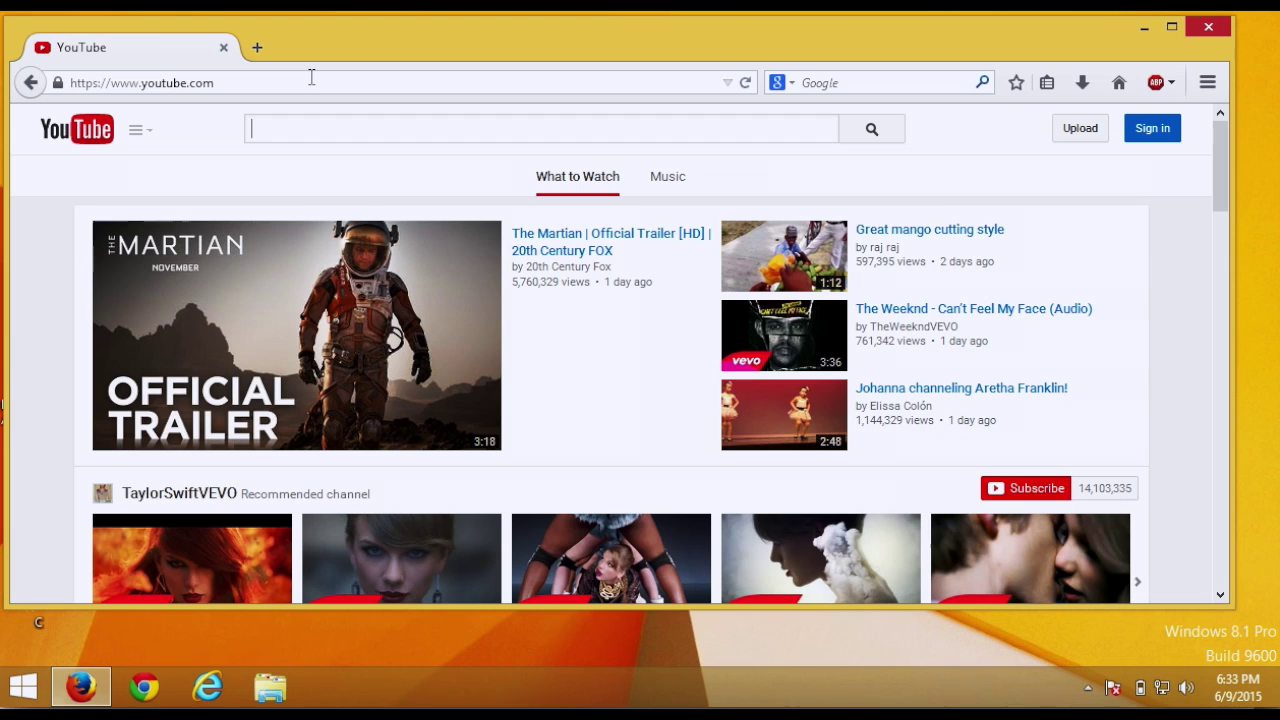
pyautogui.click(311, 77)
pyautogui.press('Return')
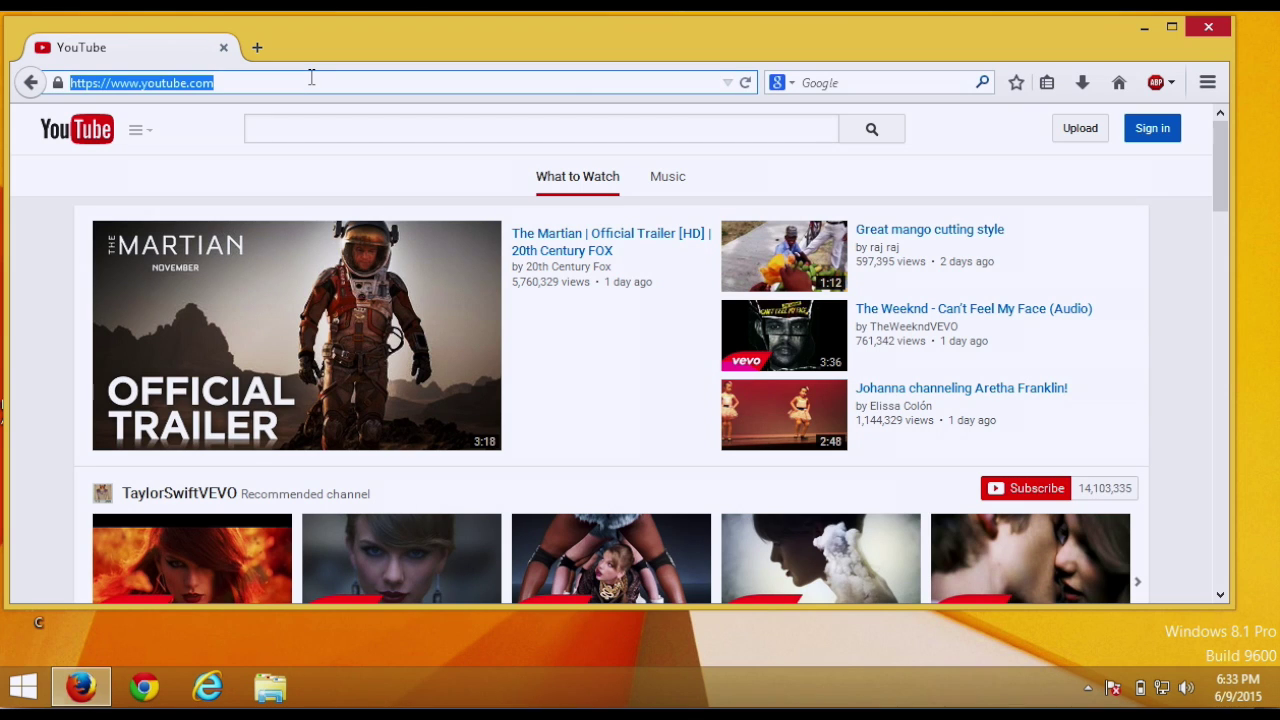
pyautogui.write('www')
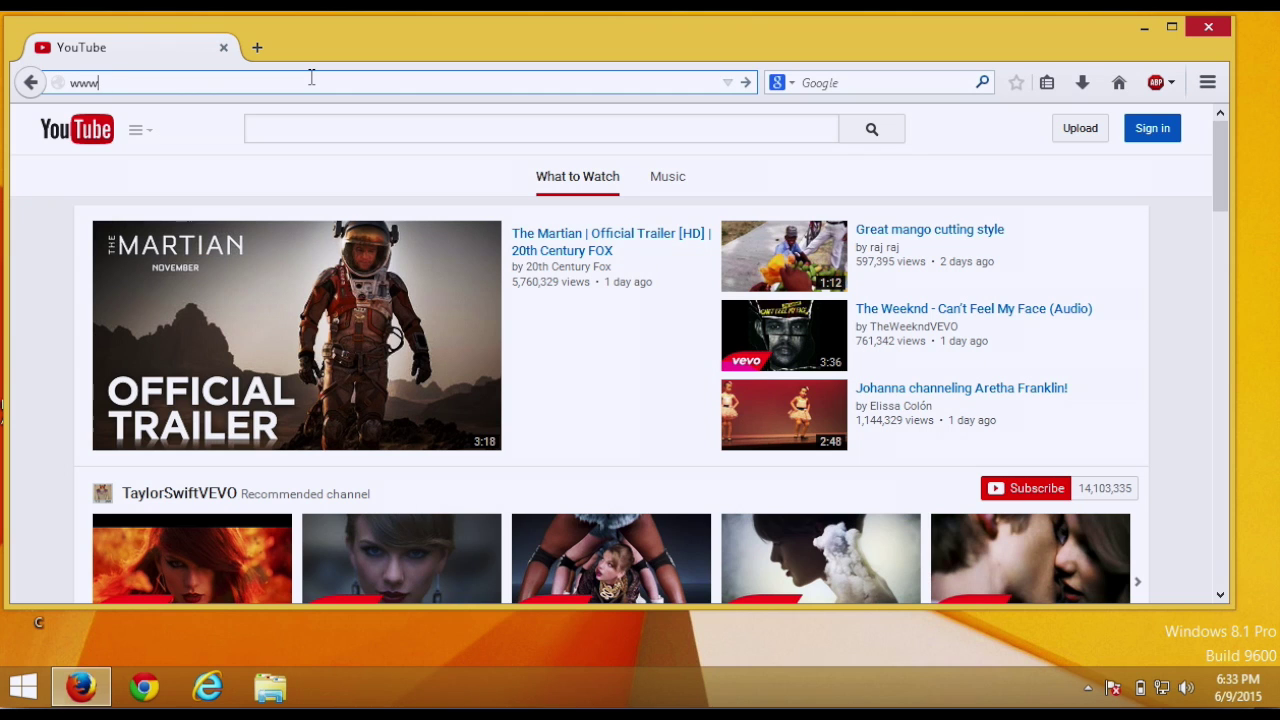
pyautogui.write('.yahoo.com')
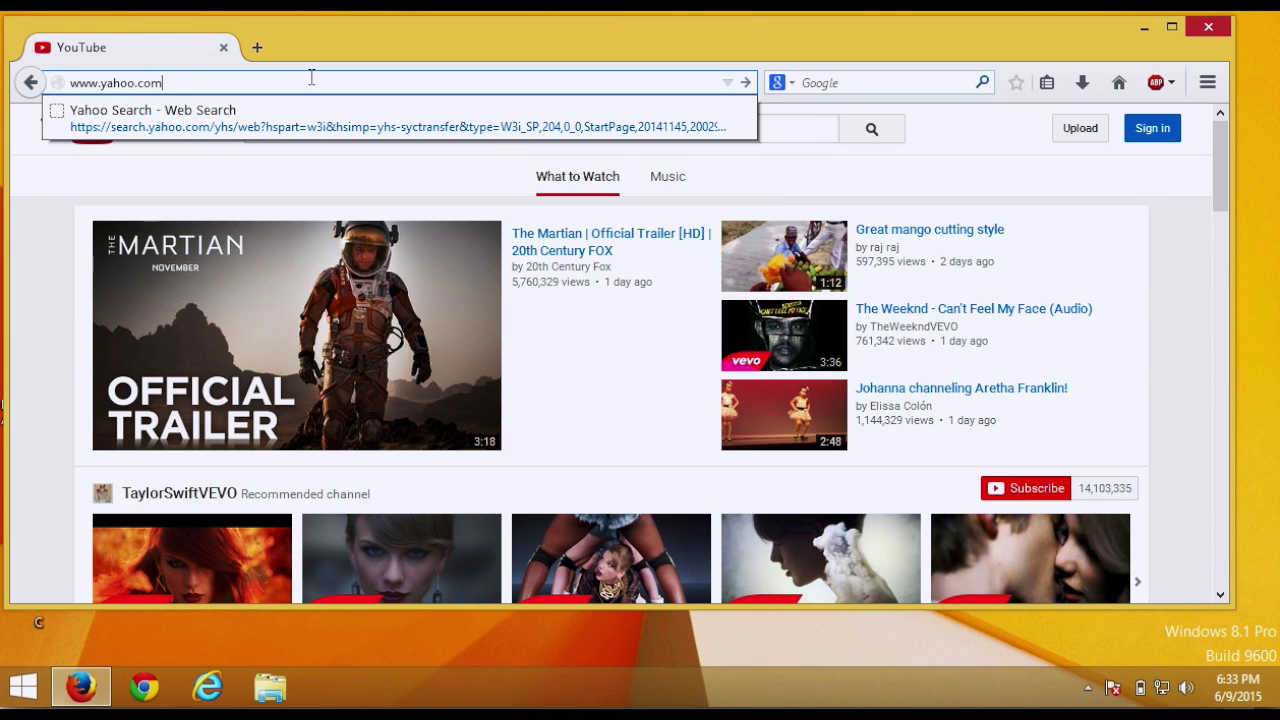
pyautogui.press('Return')
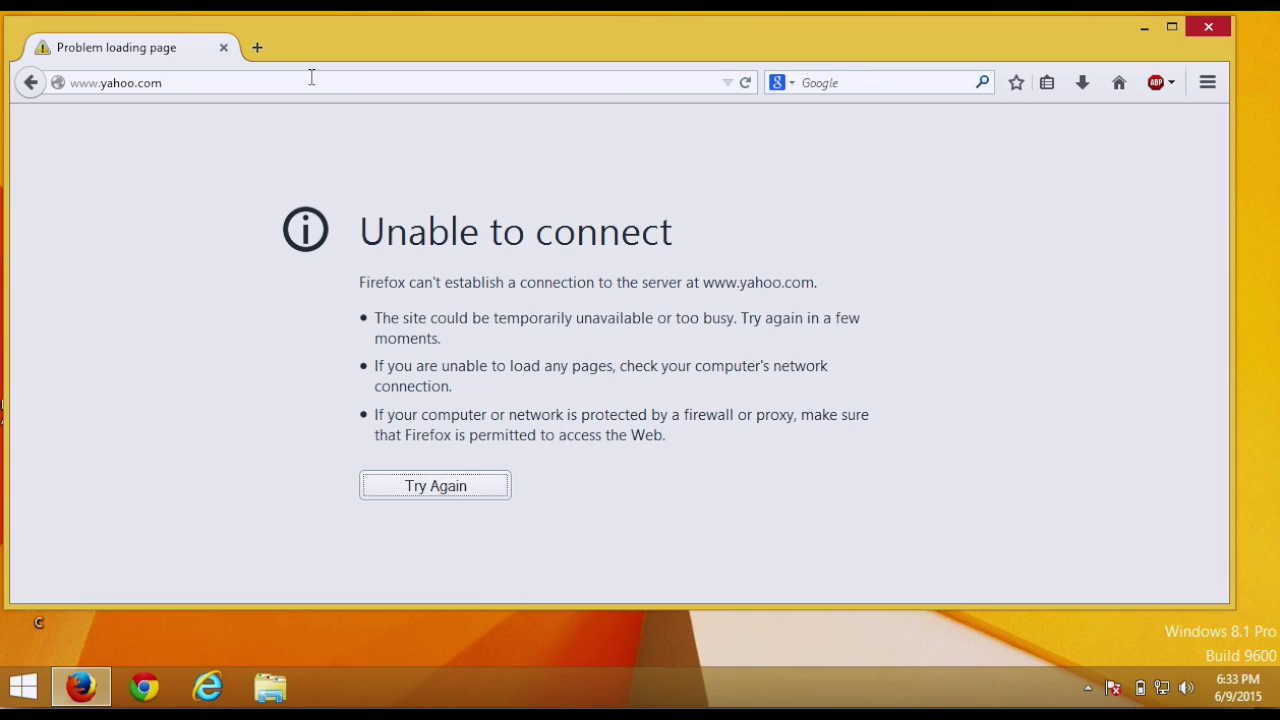
pyautogui.click(179, 77)
pyautogui.write('ww')
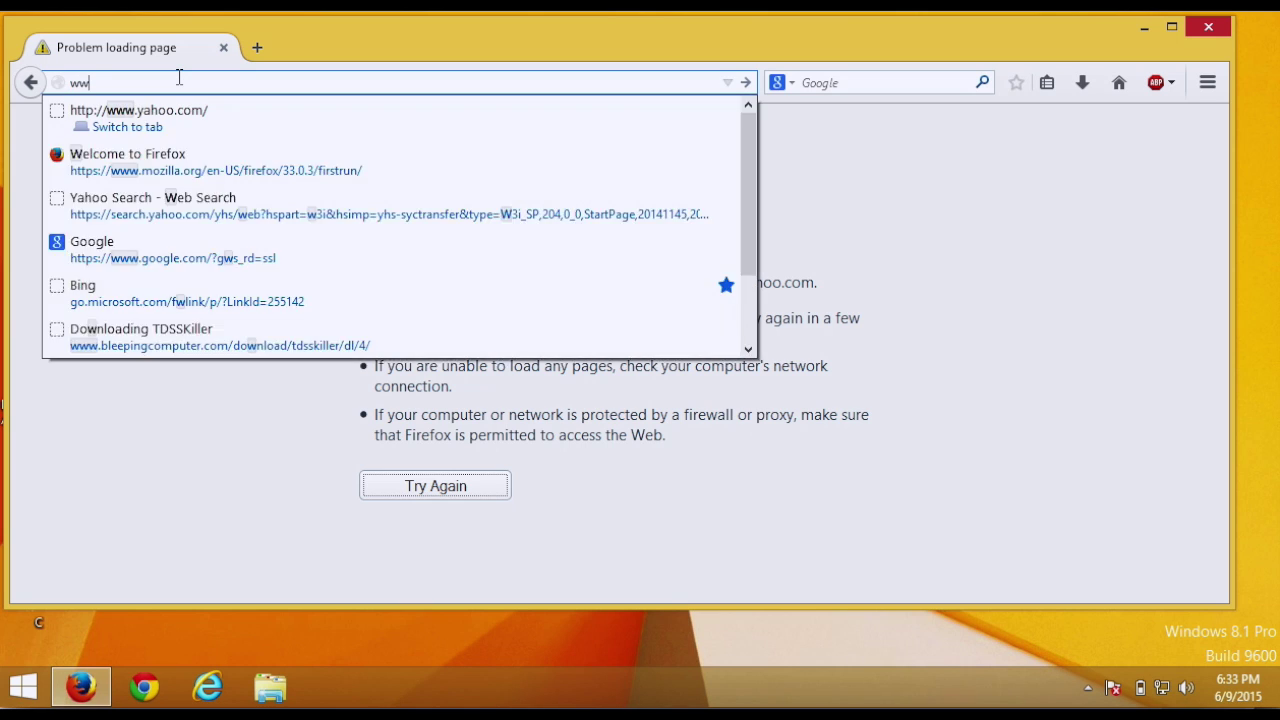
pyautogui.write('w.cnet.com')
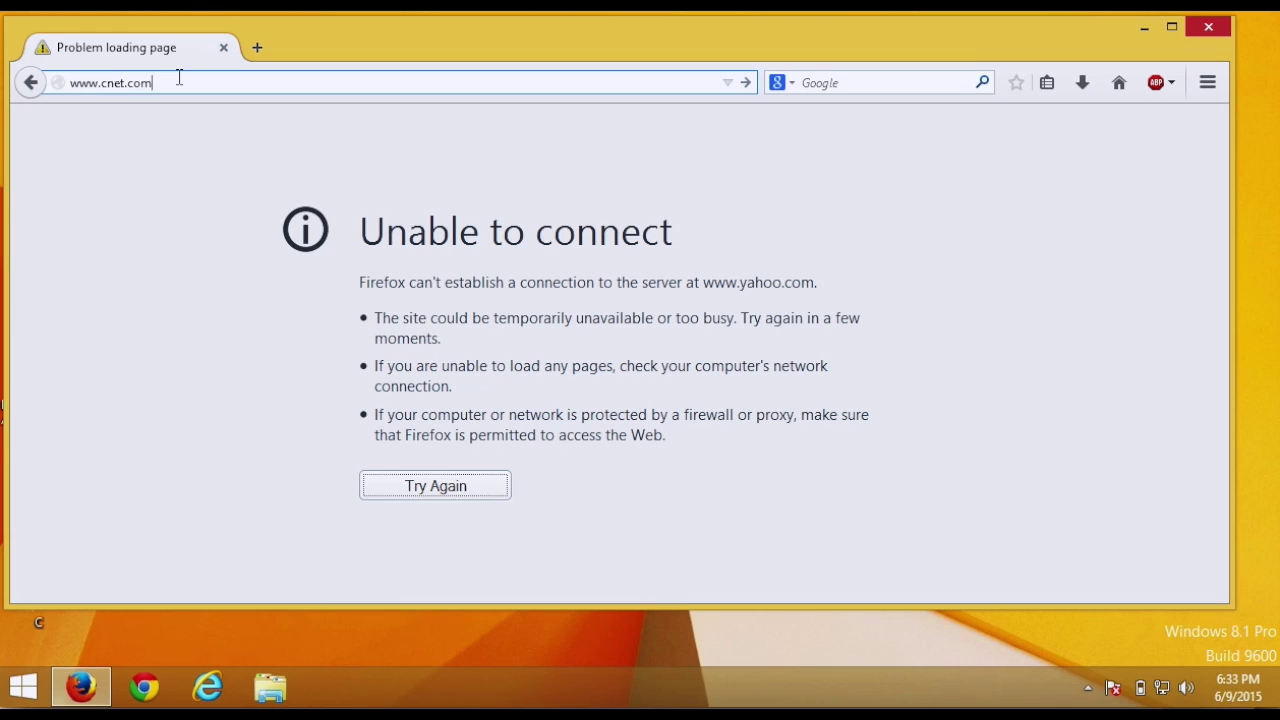
pyautogui.press('Return')
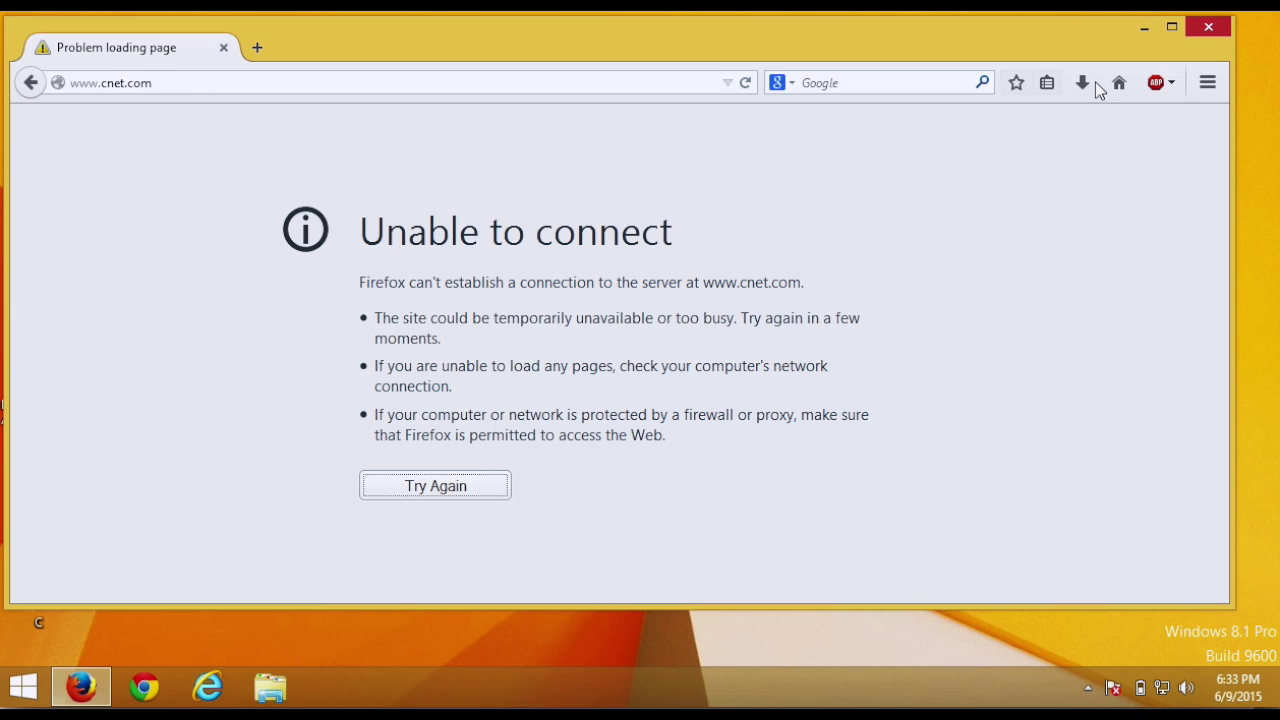
pyautogui.click(1206, 30)
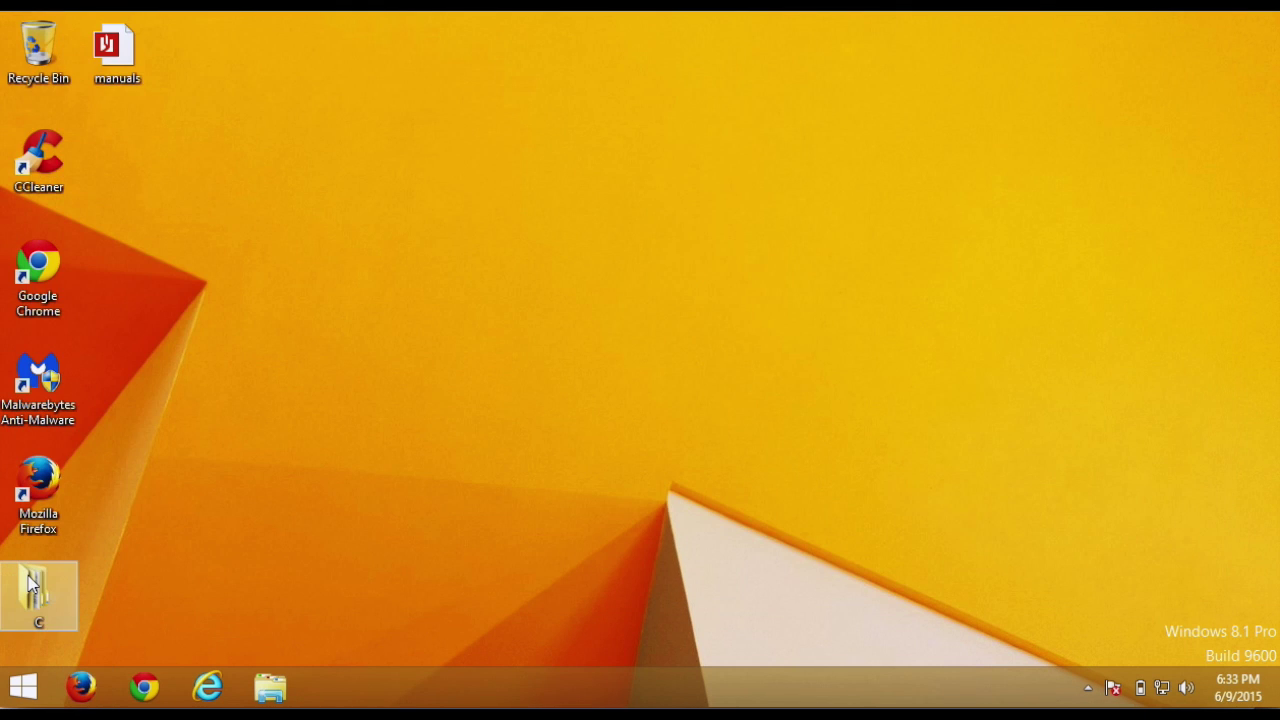
pyautogui.click(208, 690)
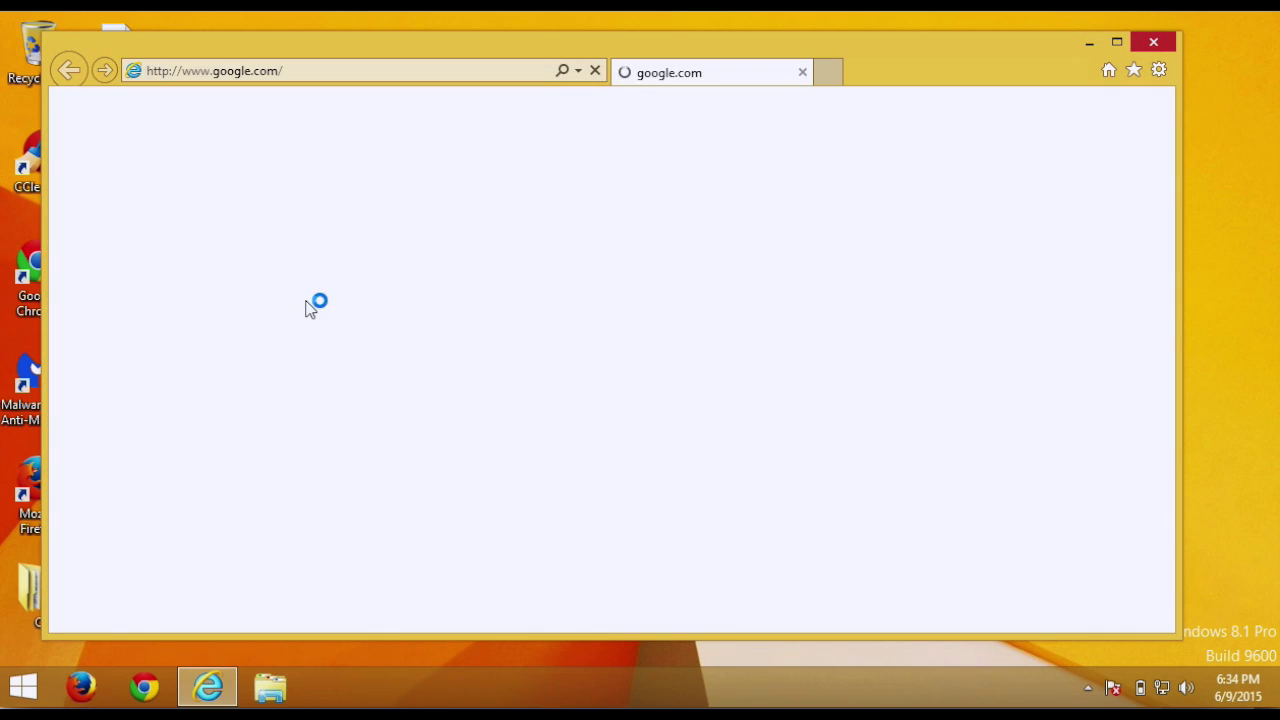
pyautogui.click(331, 77)
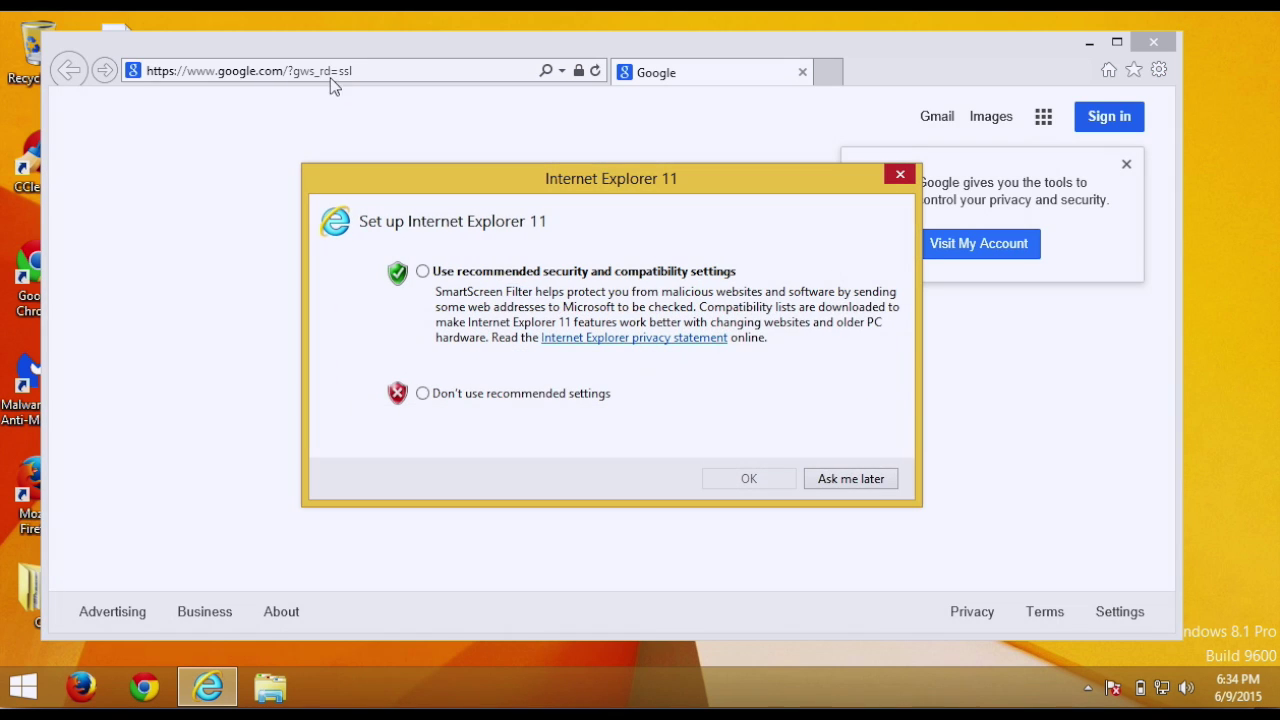
pyautogui.click(851, 480)
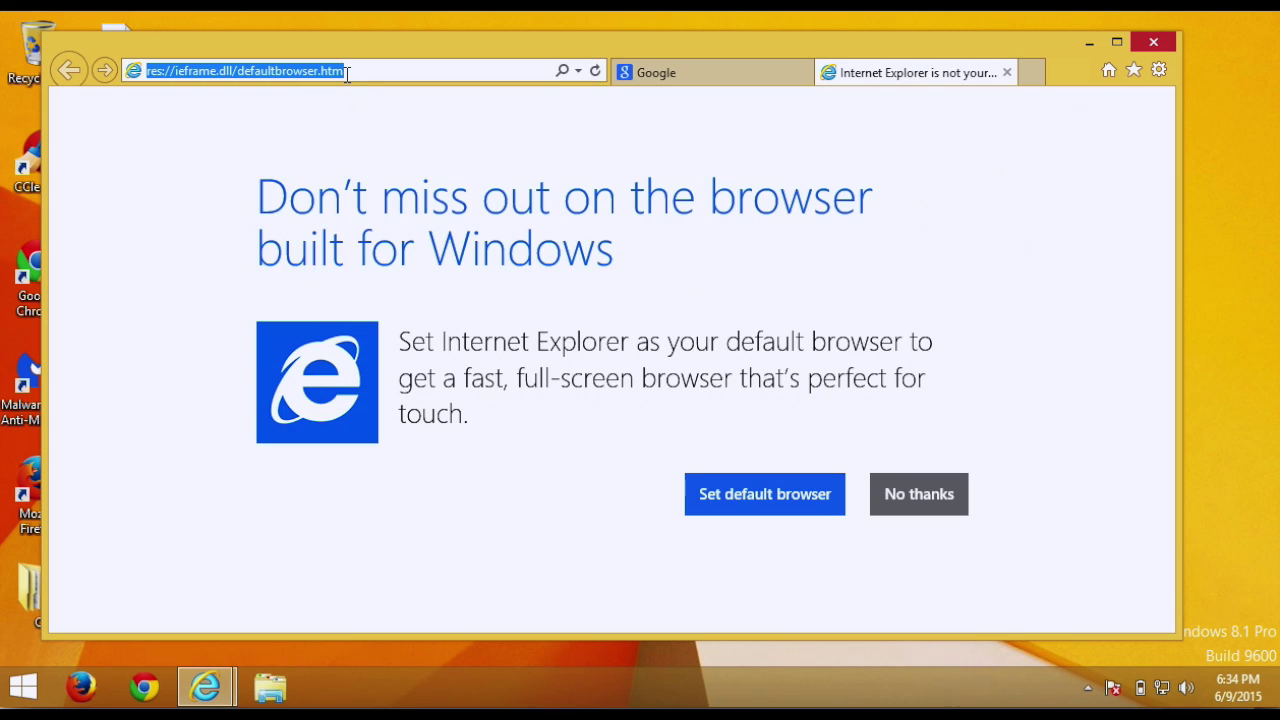
pyautogui.write('www.yah')
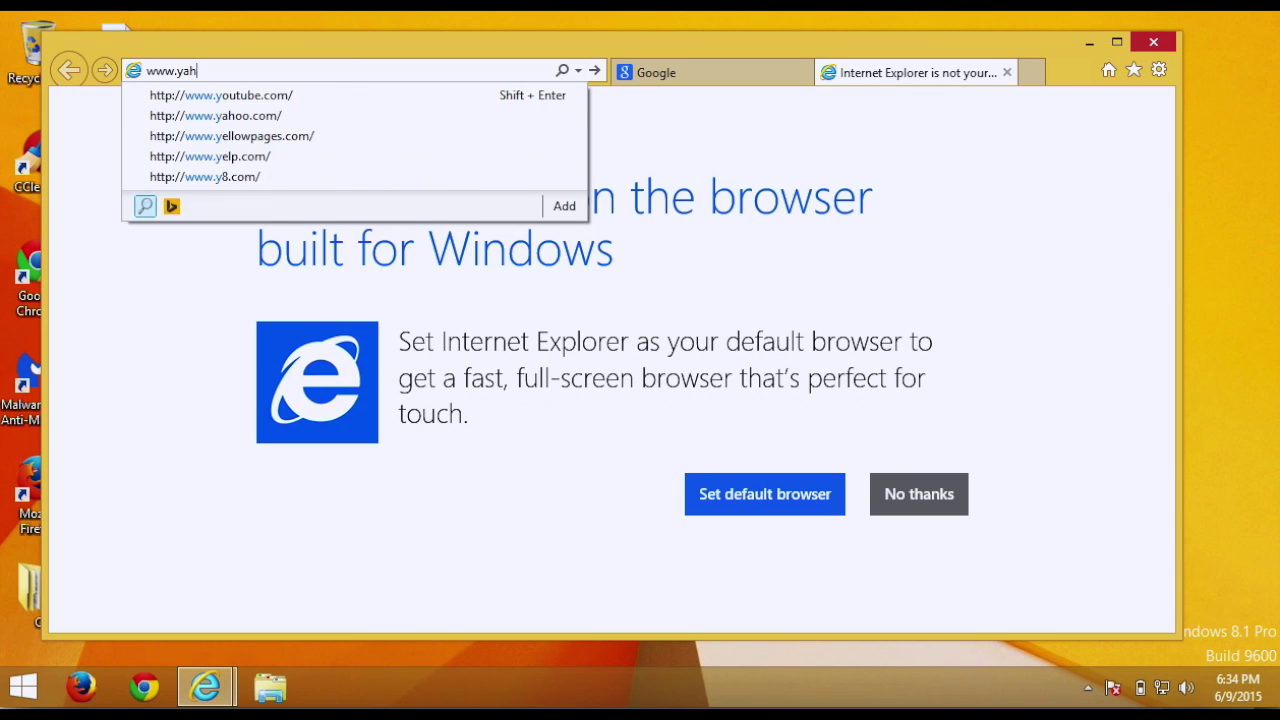
pyautogui.write('oo.com')
pyautogui.press('Return')
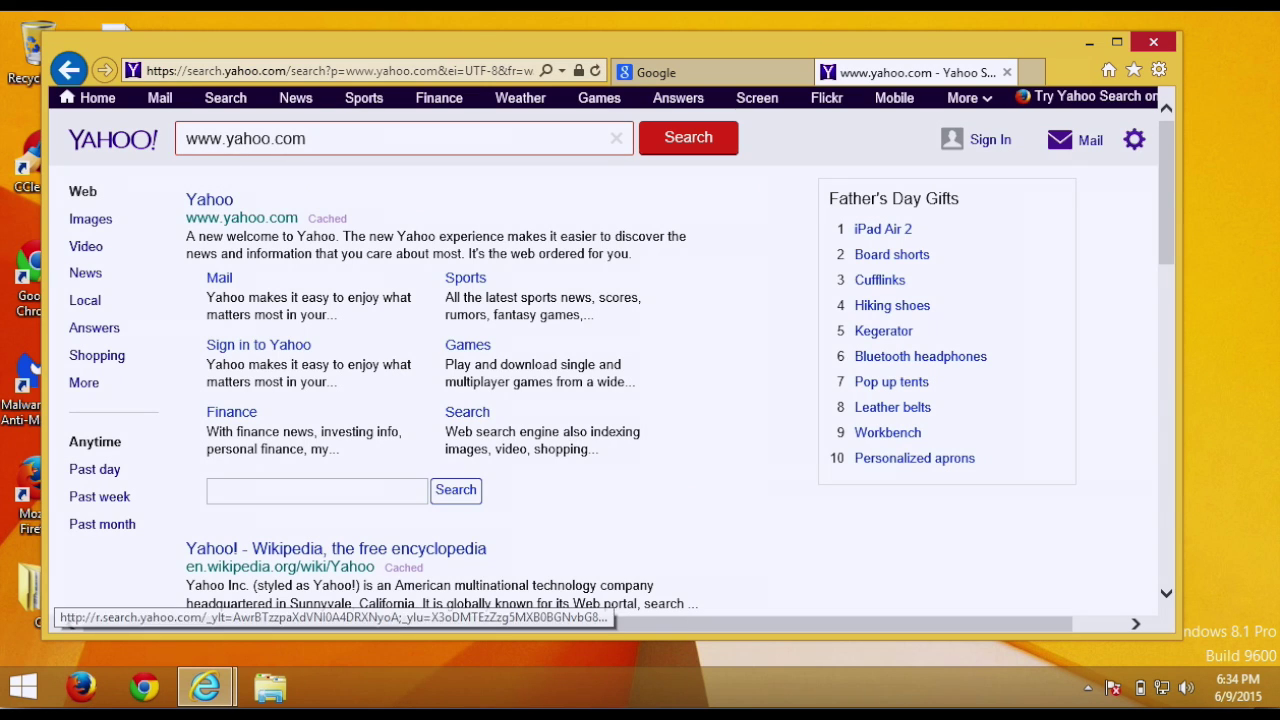
# Step: Follow the Yahoo result, then search Google for 'yahoo' and open its Yahoo link too
pyautogui.click(207, 201)
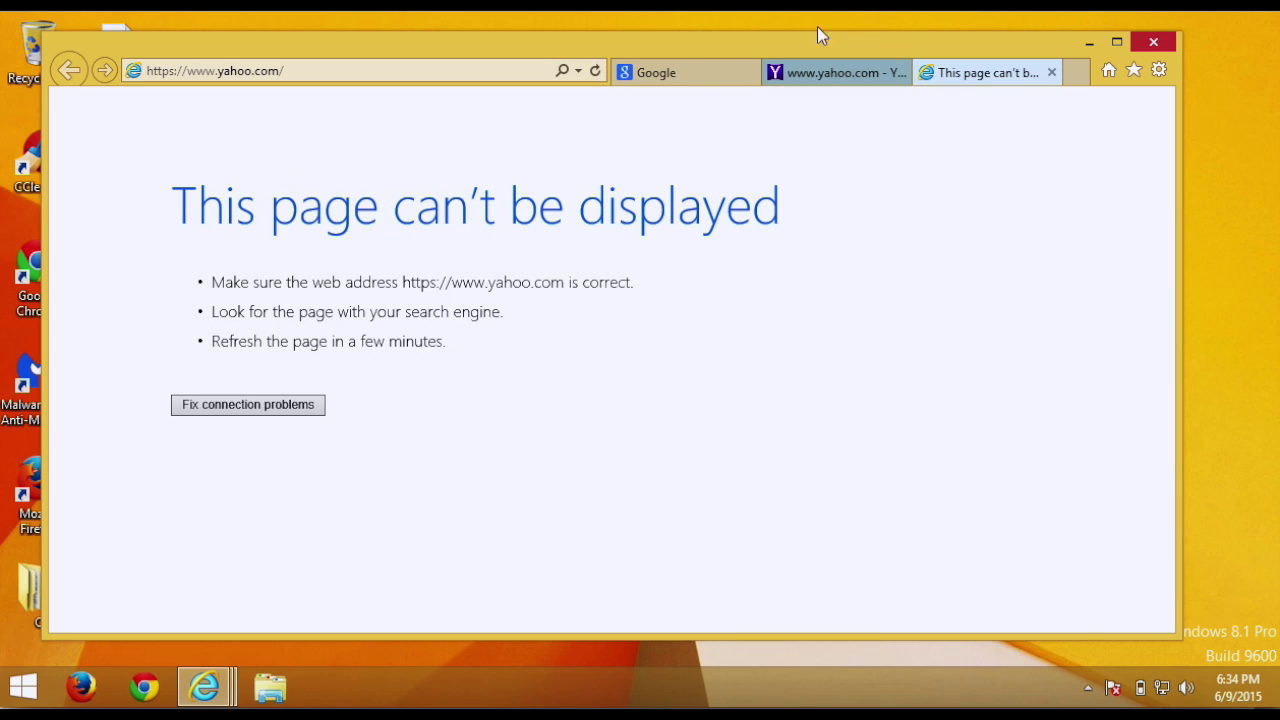
pyautogui.click(731, 77)
pyautogui.click(477, 423)
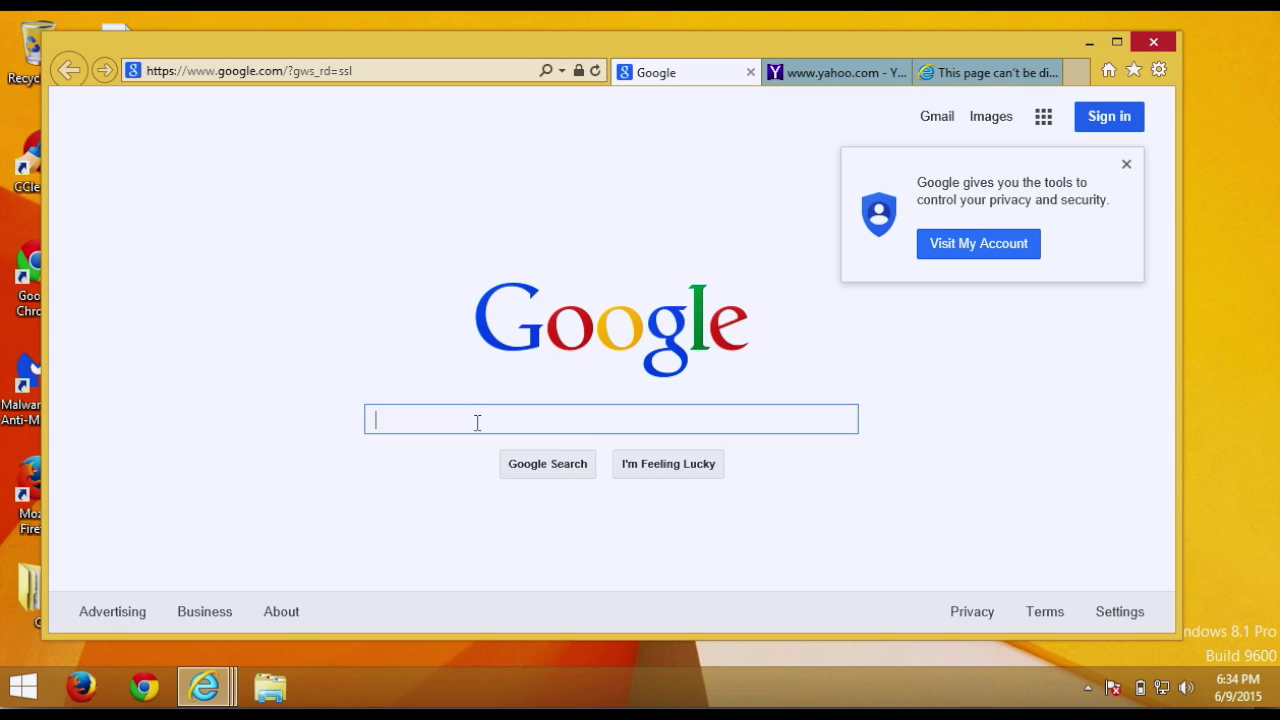
pyautogui.write('yahoo')
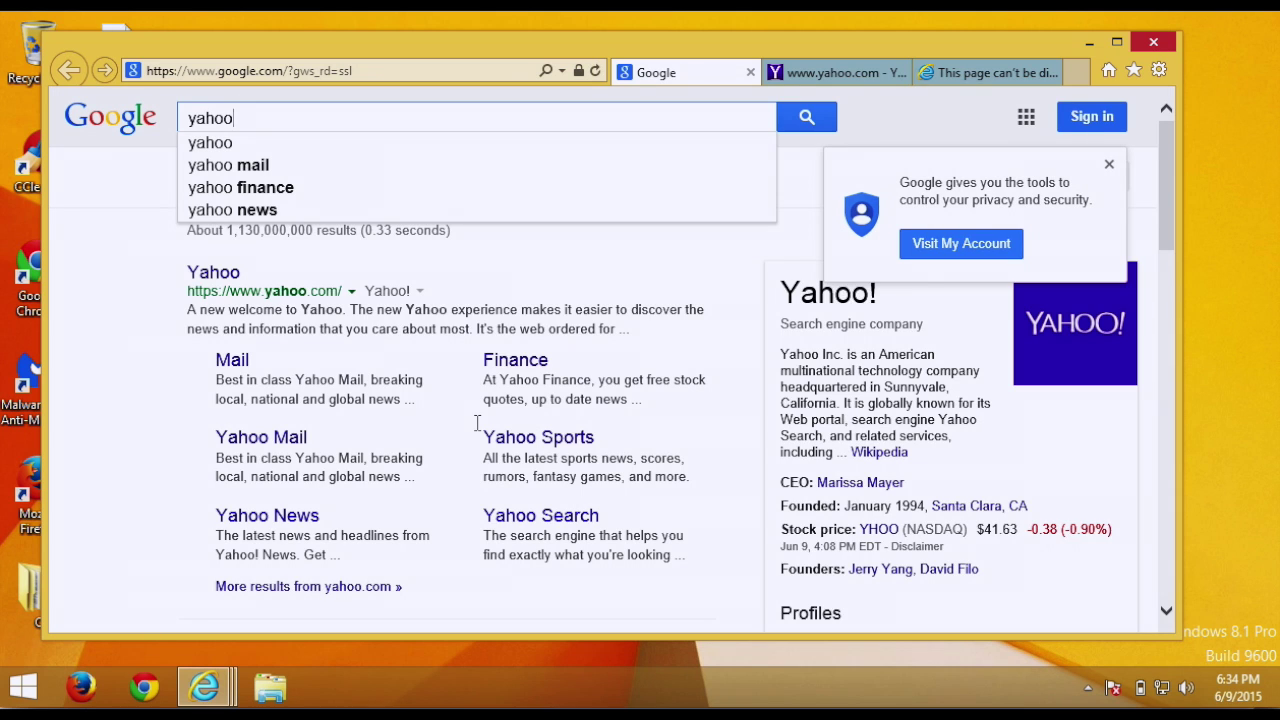
pyautogui.click(222, 274)
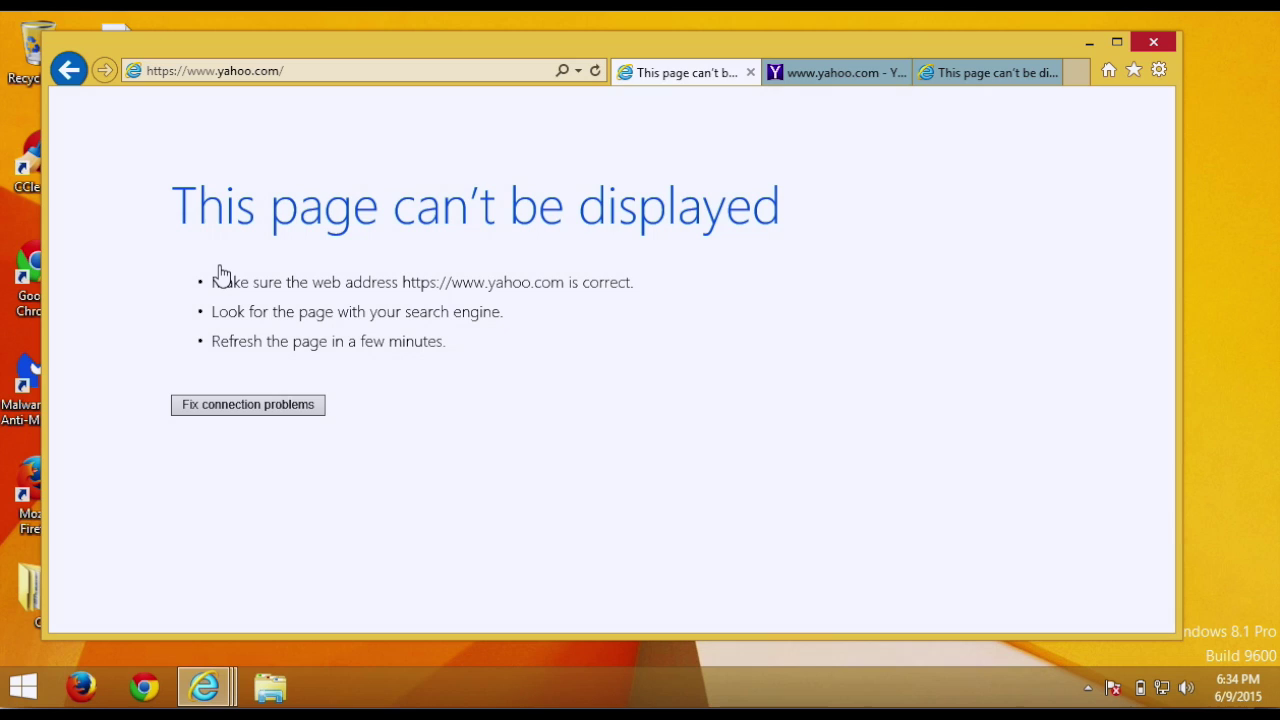